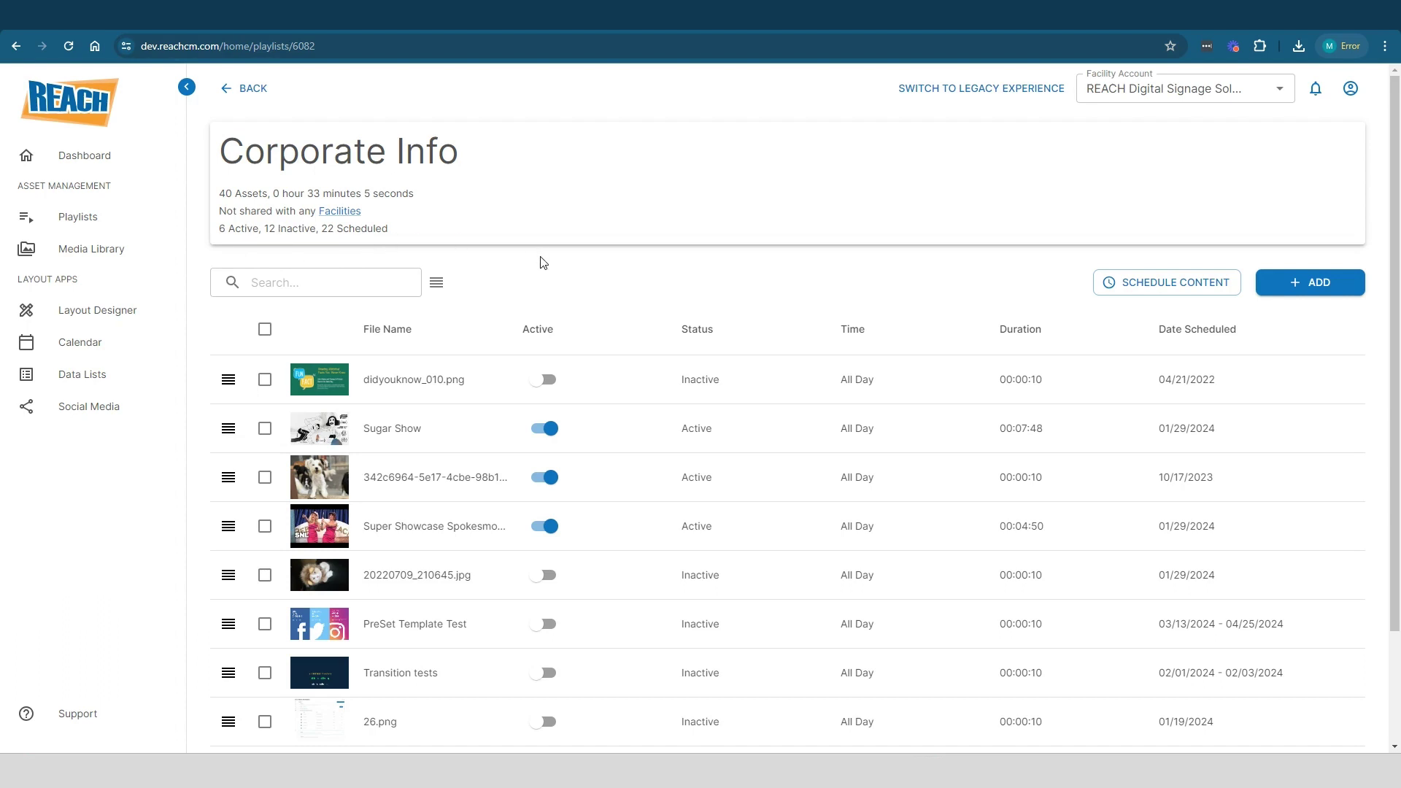
Browse pages 2 and 4 of the Corporate Info playlist and set it to show 100 items per page
scroll(540, 256, down, 2)
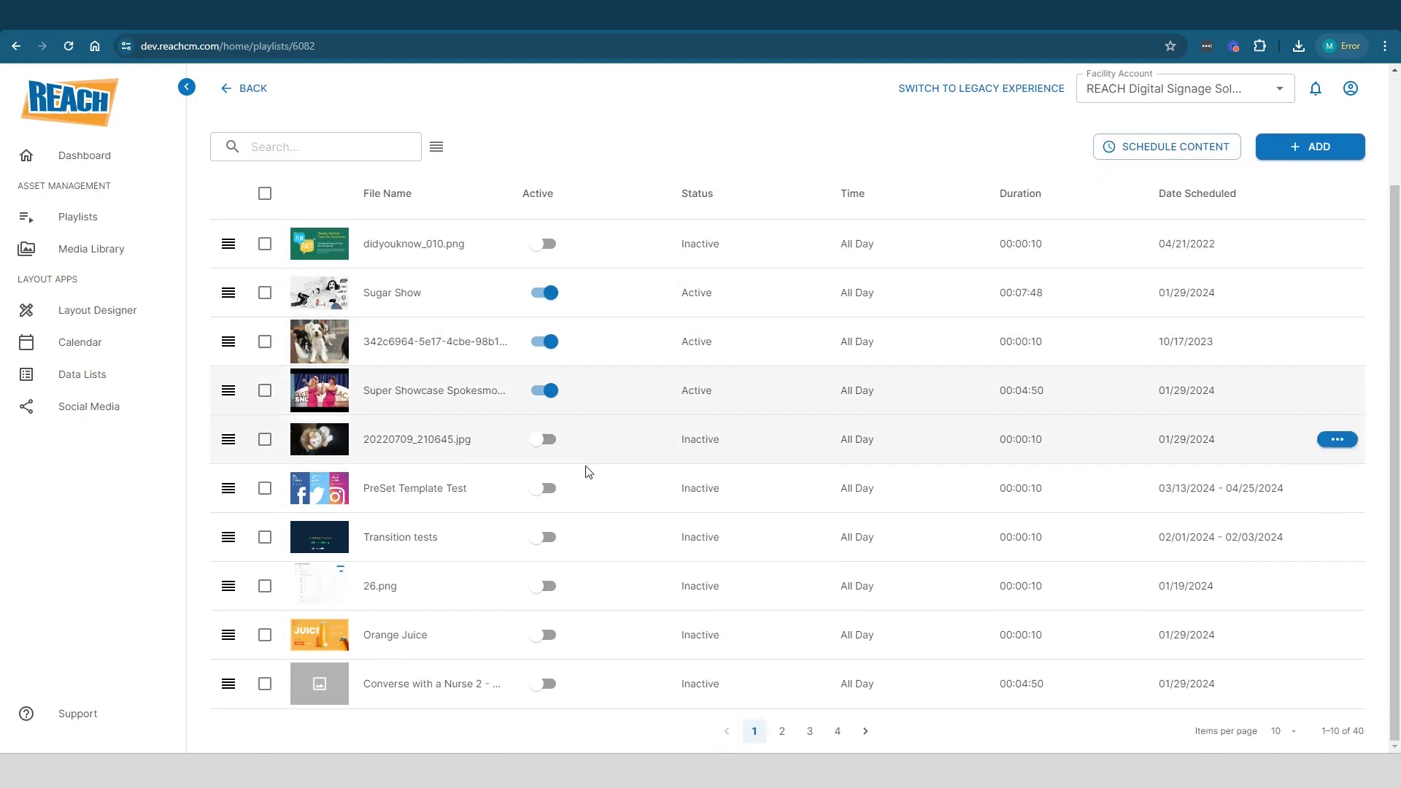
click(781, 732)
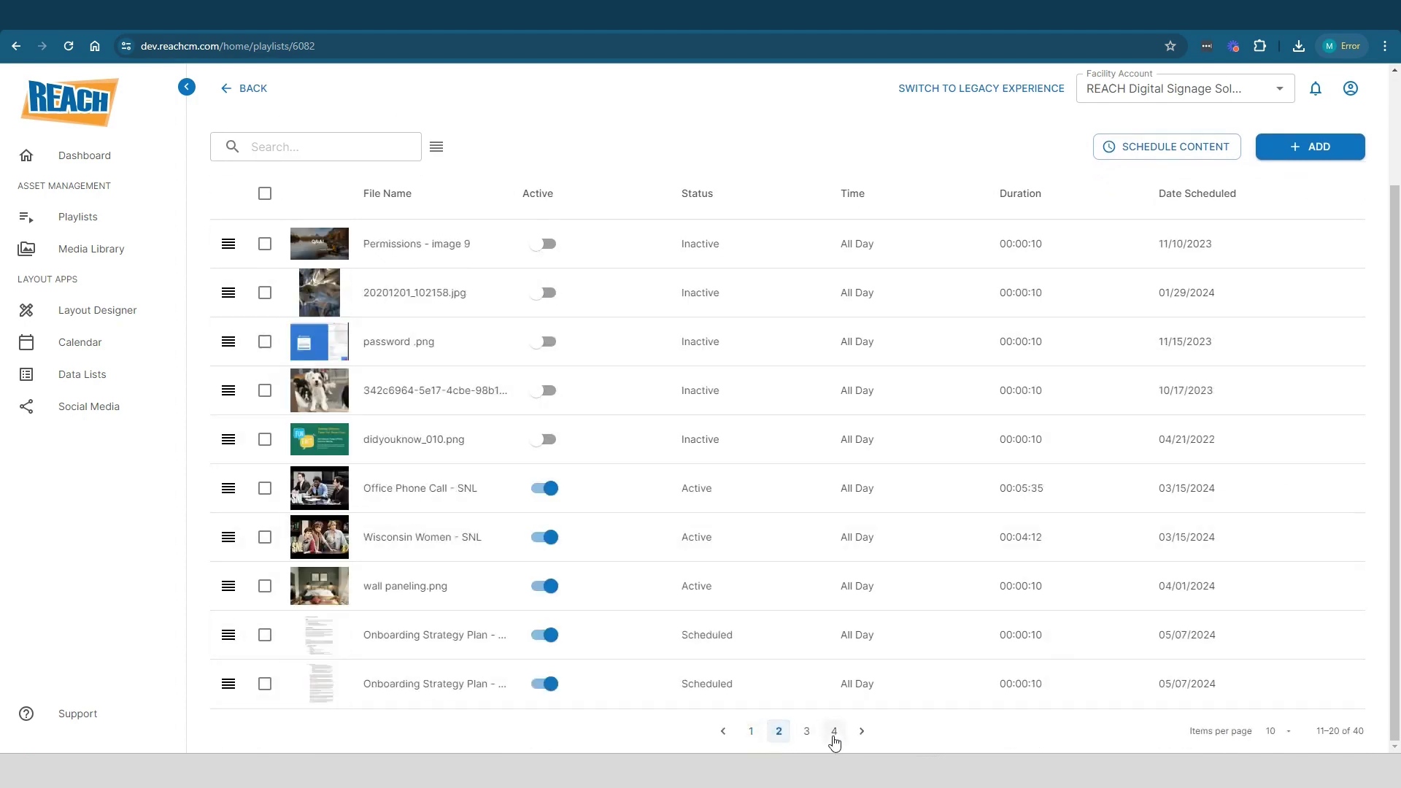
click(834, 733)
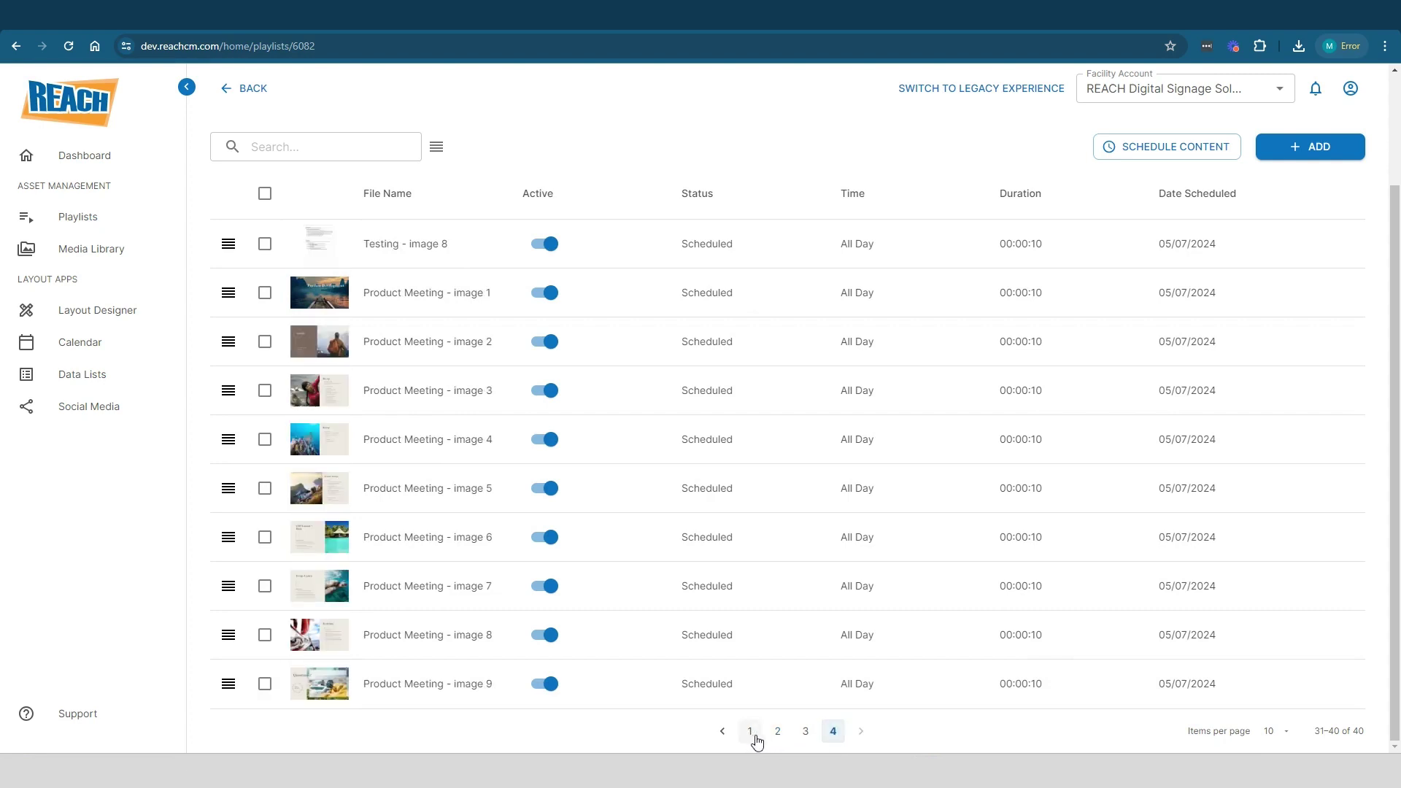
click(1273, 740)
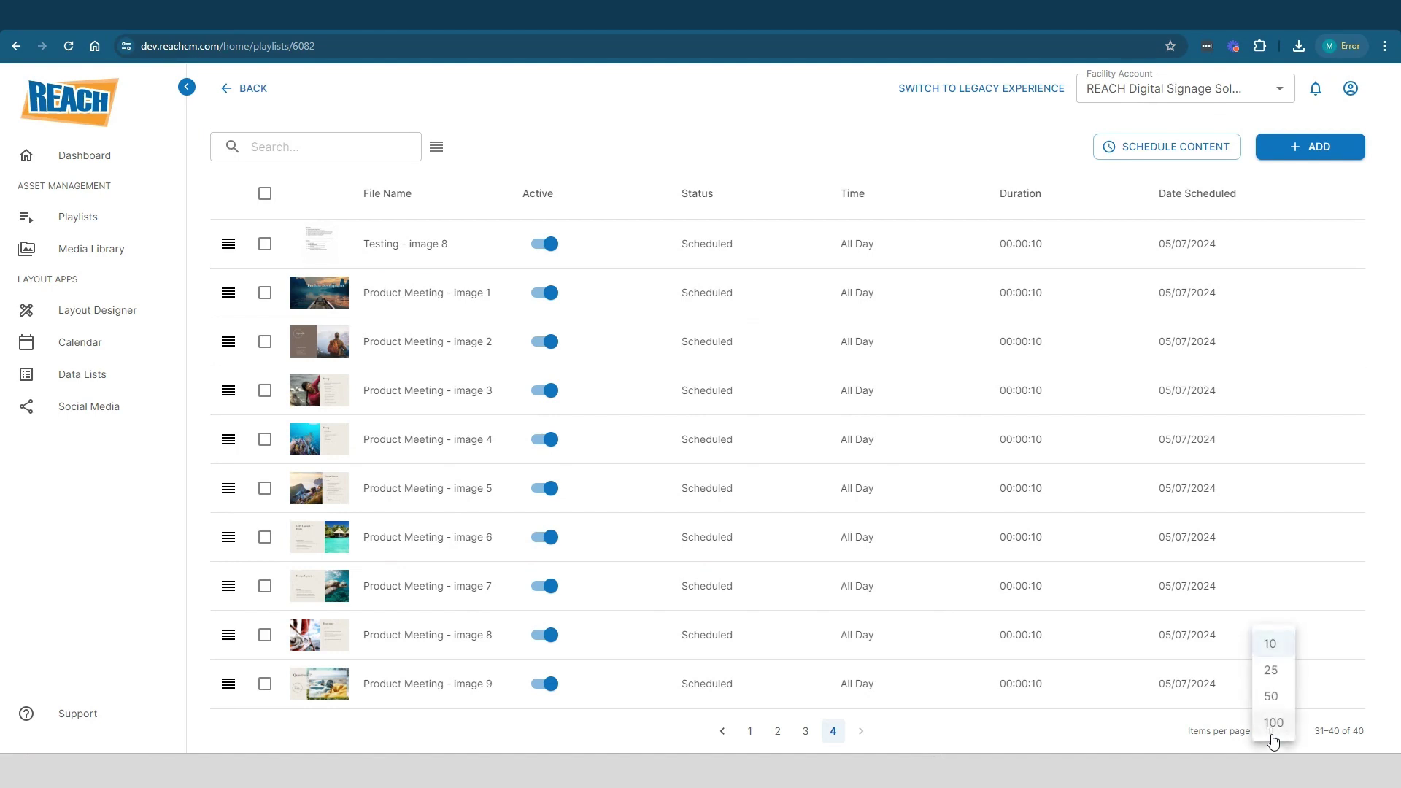
click(1273, 722)
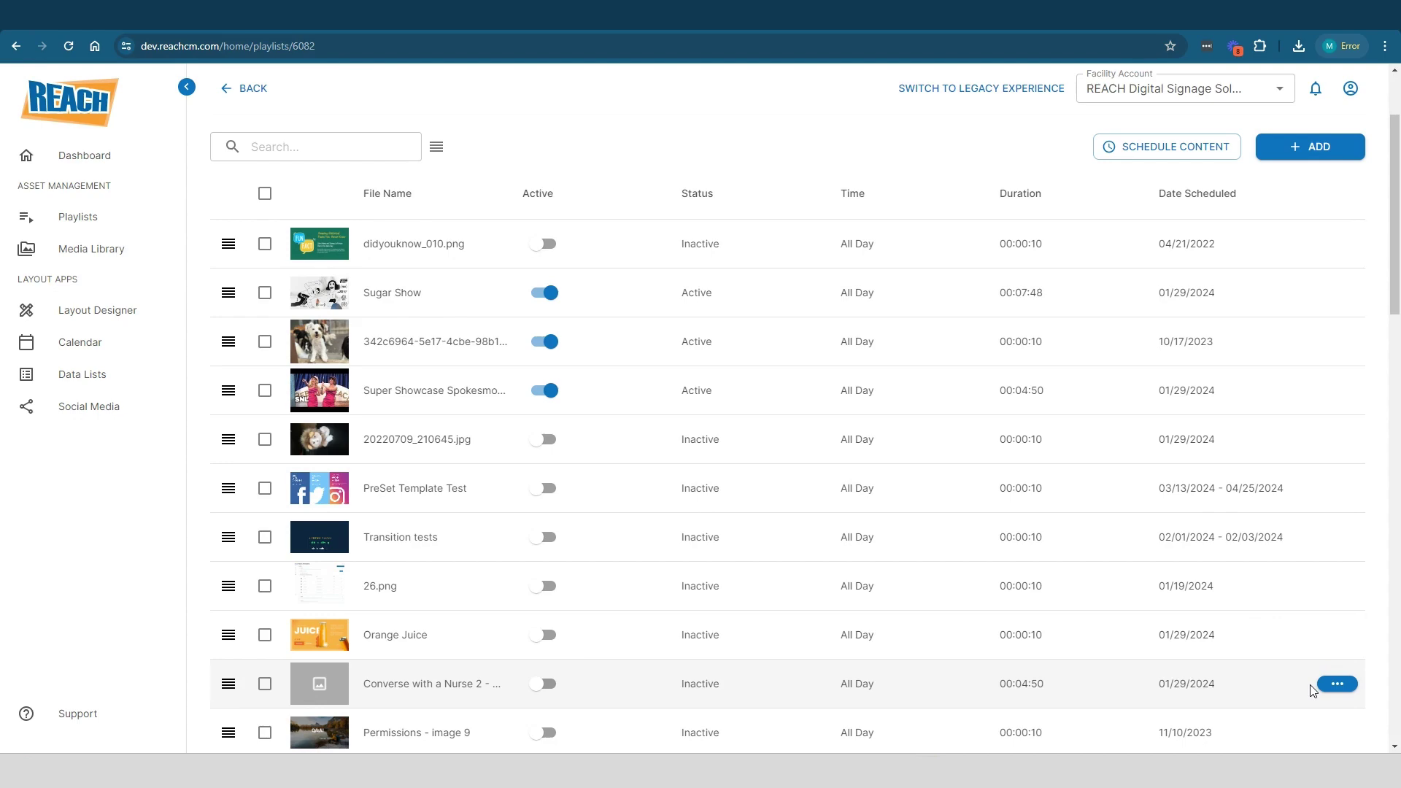
Look through the full list of playlist items, examining their active toggles, statuses and scheduled dates
scroll(1220, 532, down, 6)
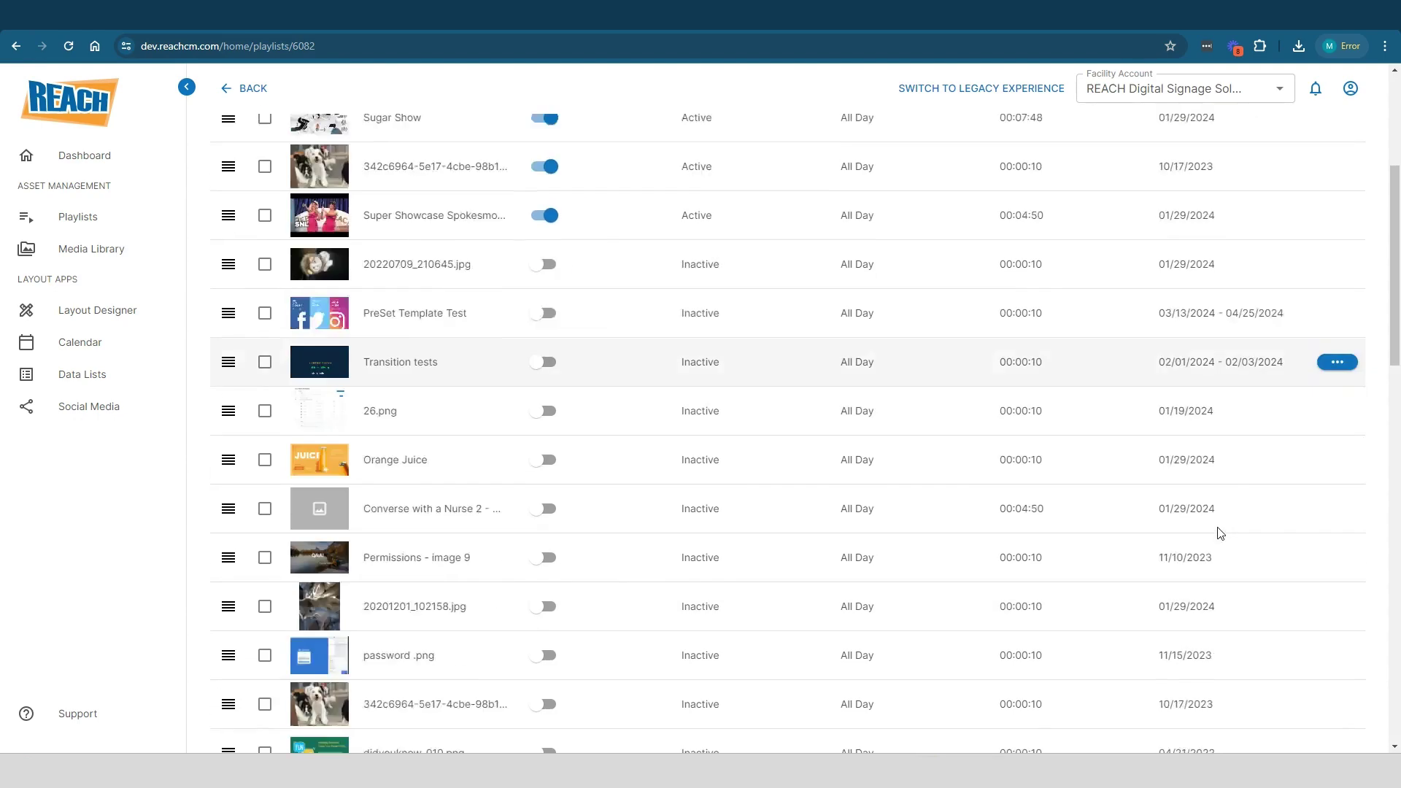
scroll(1238, 602, down, 3)
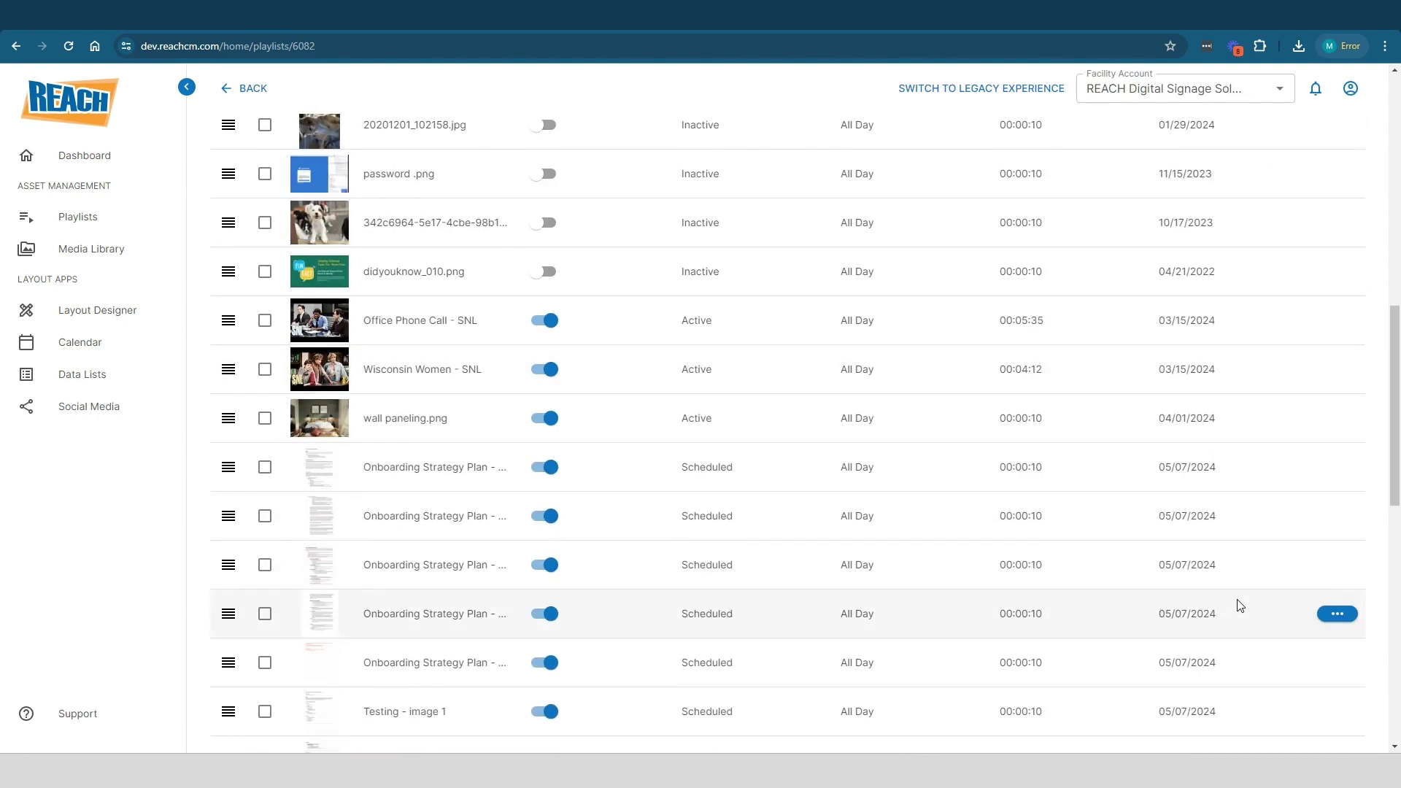
scroll(1240, 606, up, 11)
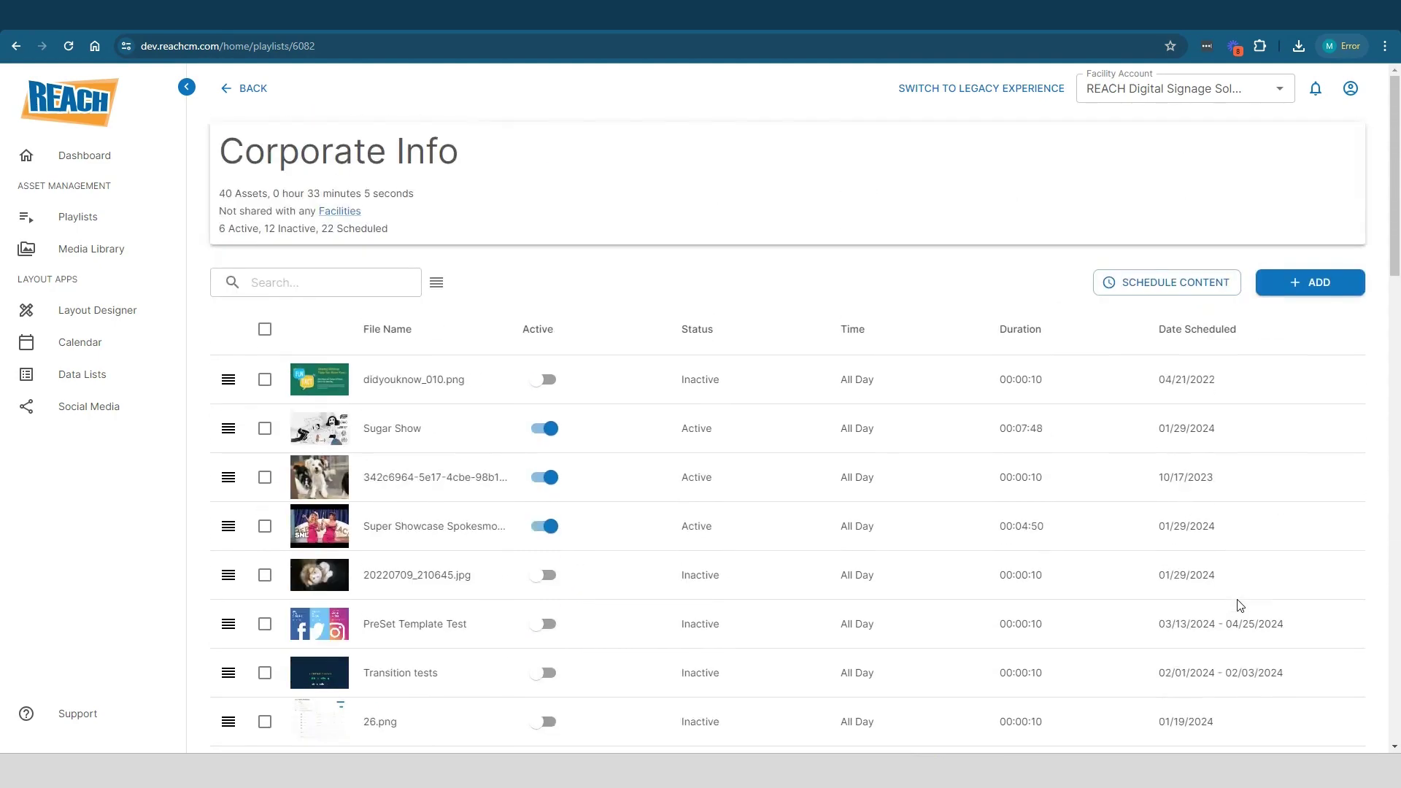
mouse_move(1238, 600)
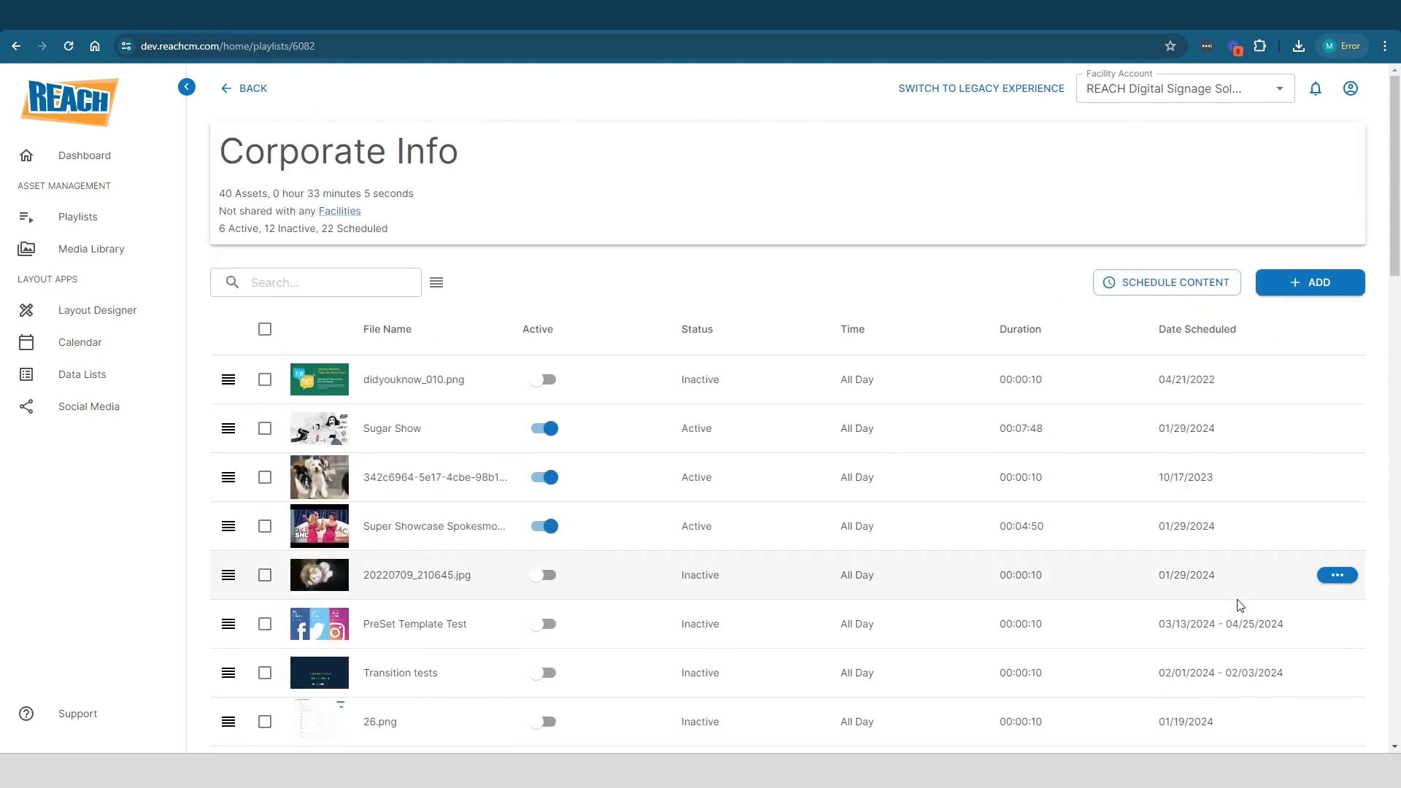
scroll(746, 446, down, 12)
scroll(747, 446, up, 9)
scroll(746, 446, down, 13)
scroll(746, 446, up, 7)
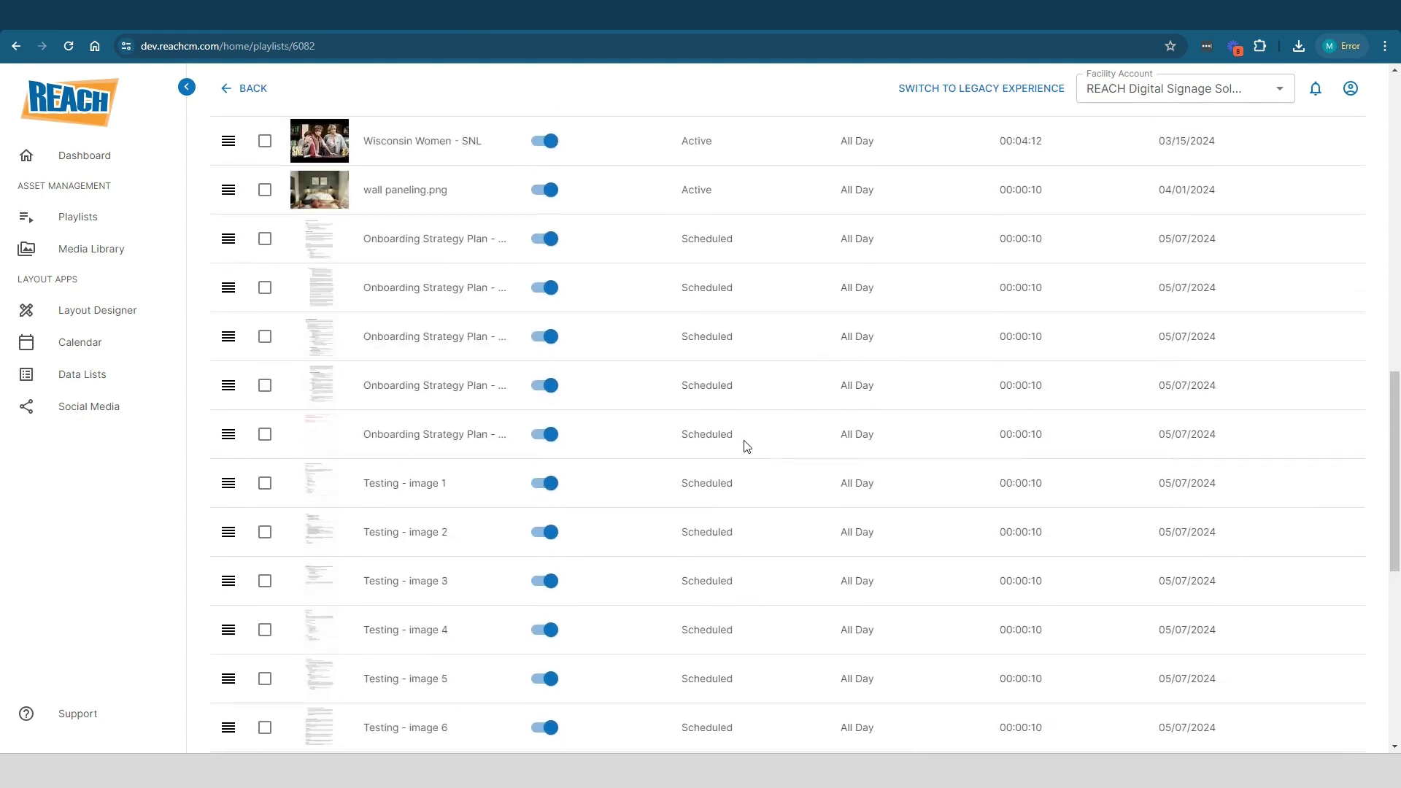
scroll(746, 446, up, 8)
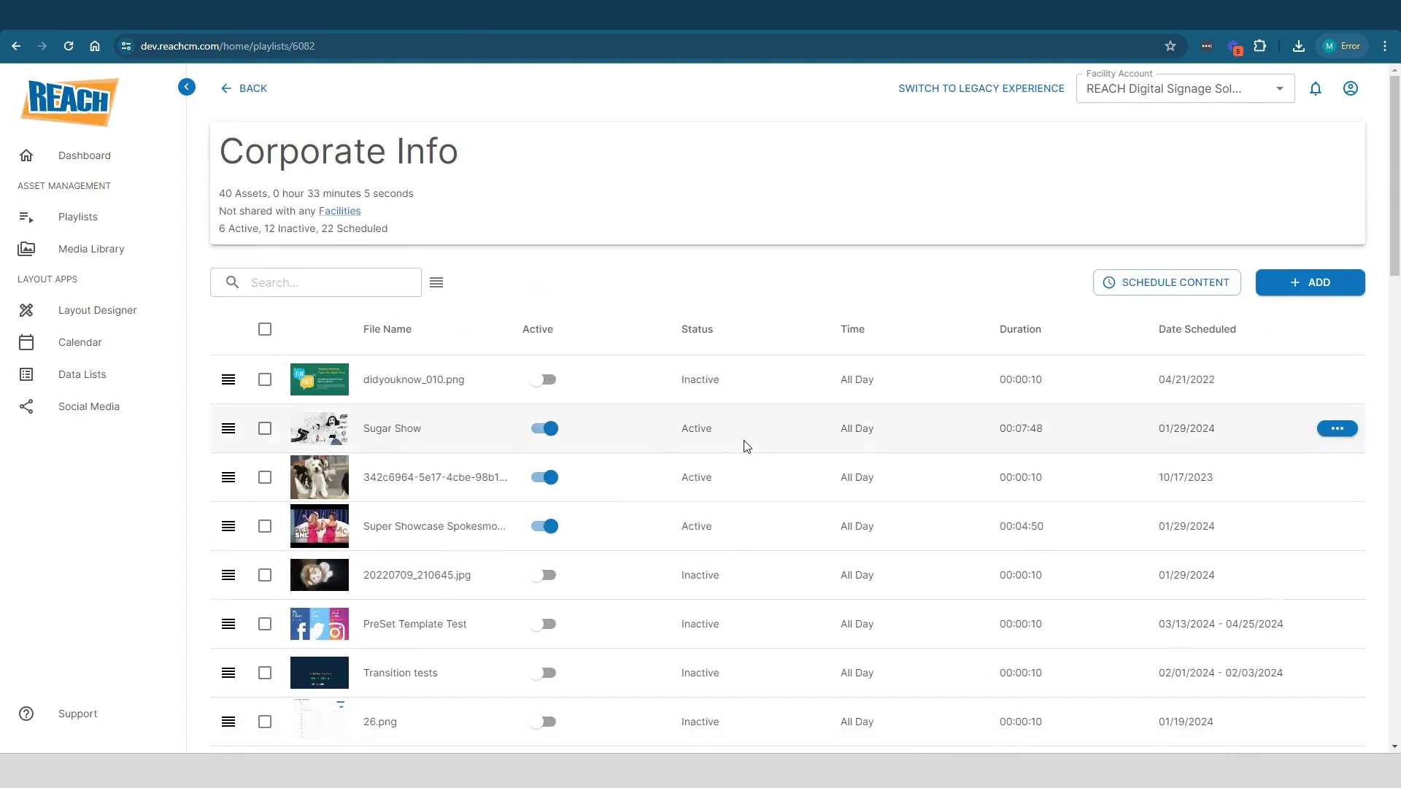
Preview the first didyouknow_010.png image and examine the times, durations and scheduled dates of the playlist items
click(315, 389)
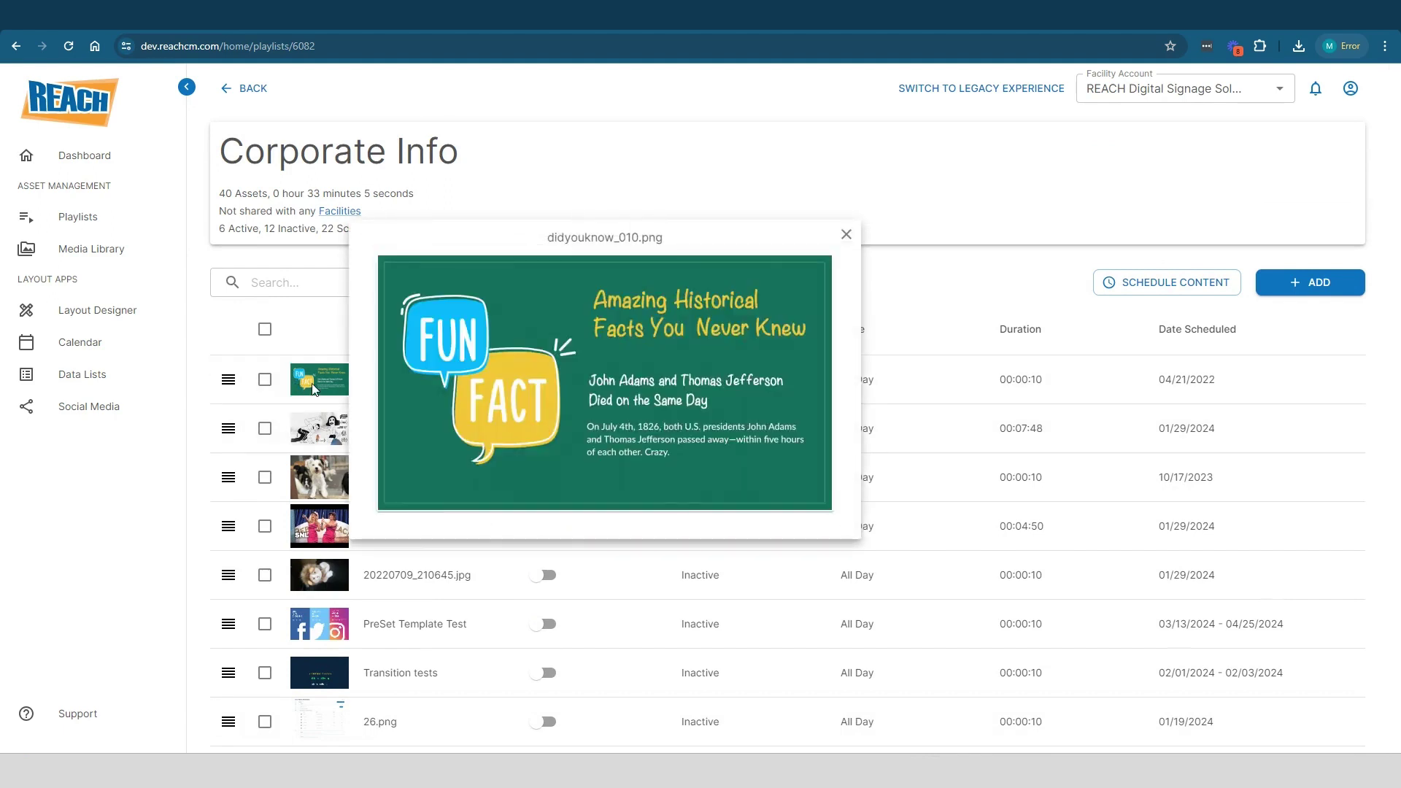
click(847, 234)
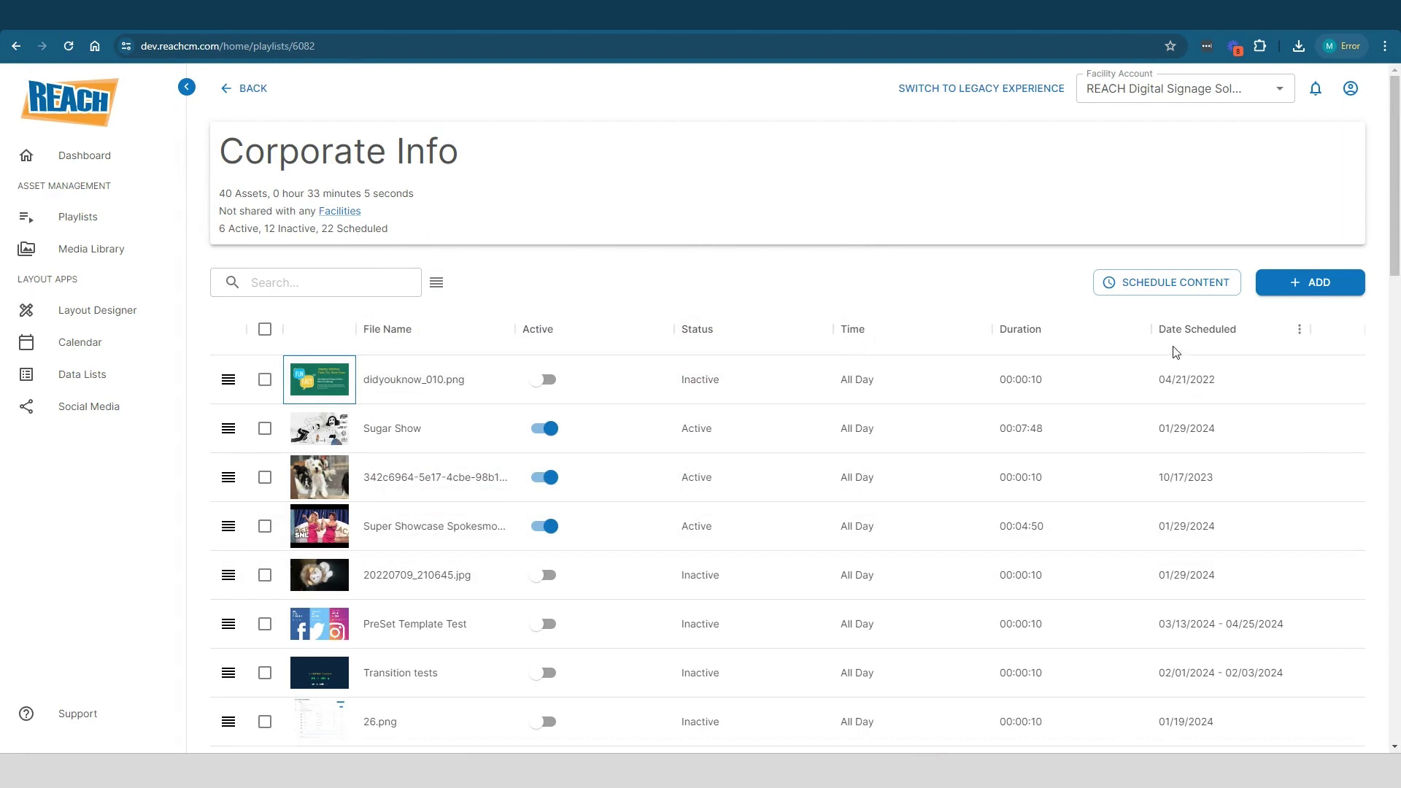
scroll(966, 479, down, 6)
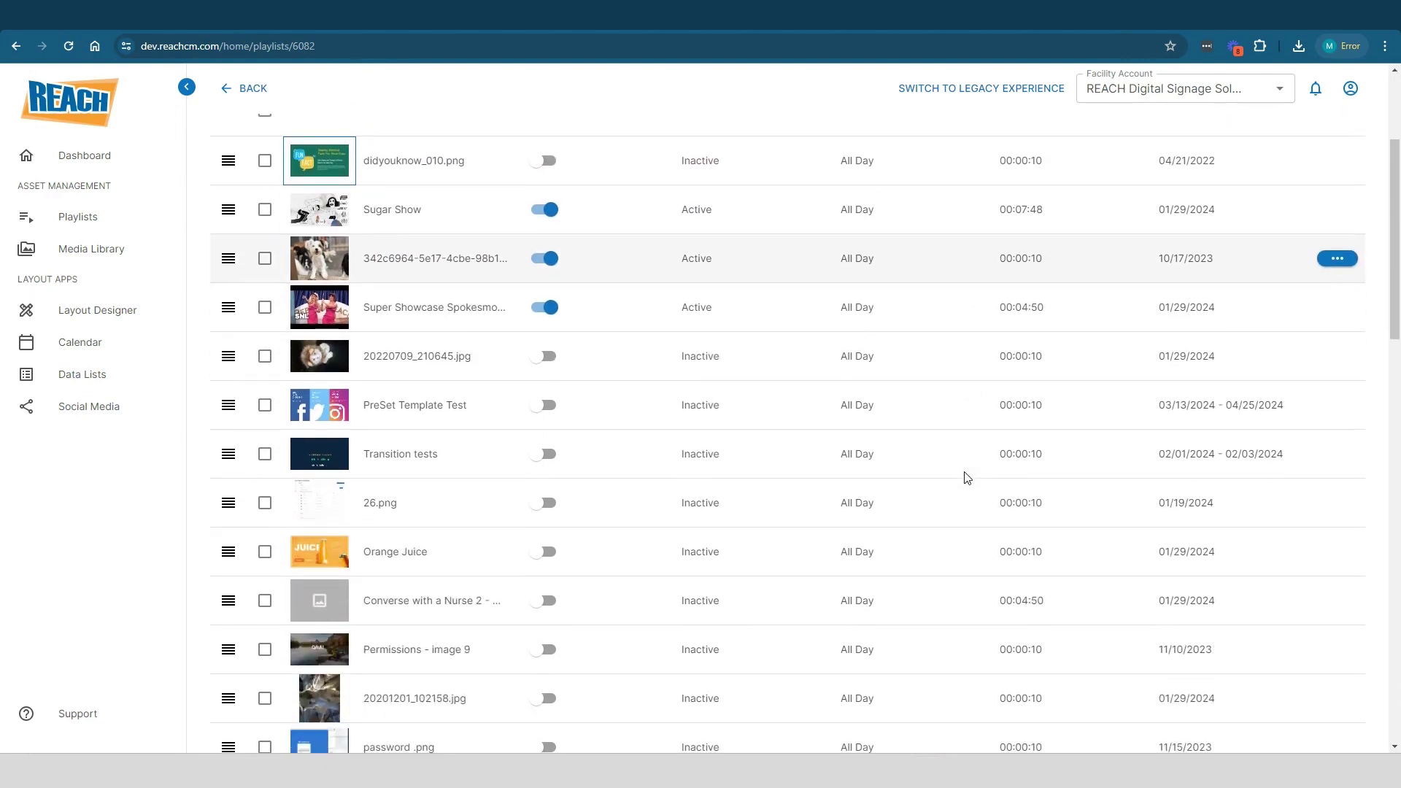
scroll(967, 479, down, 5)
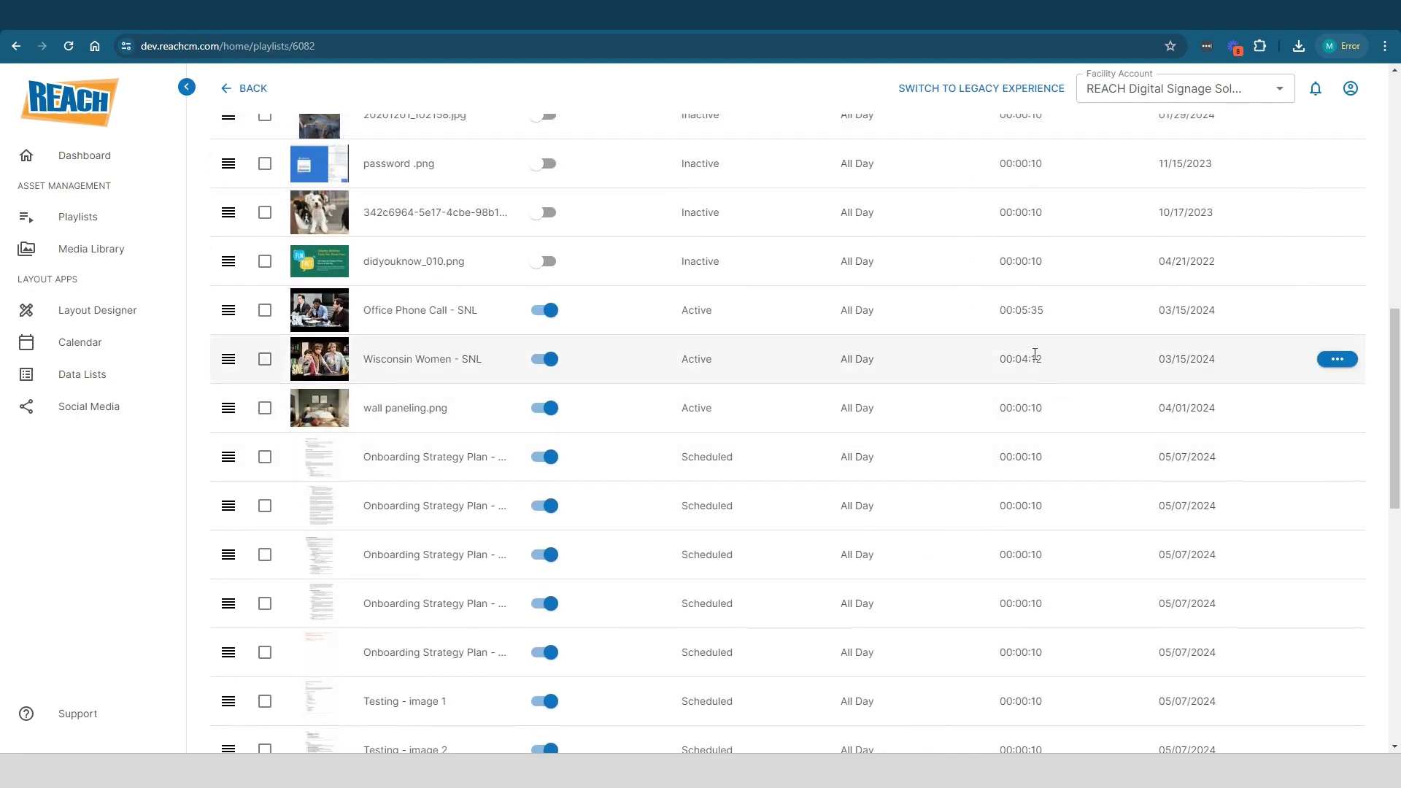
scroll(1087, 356, up, 7)
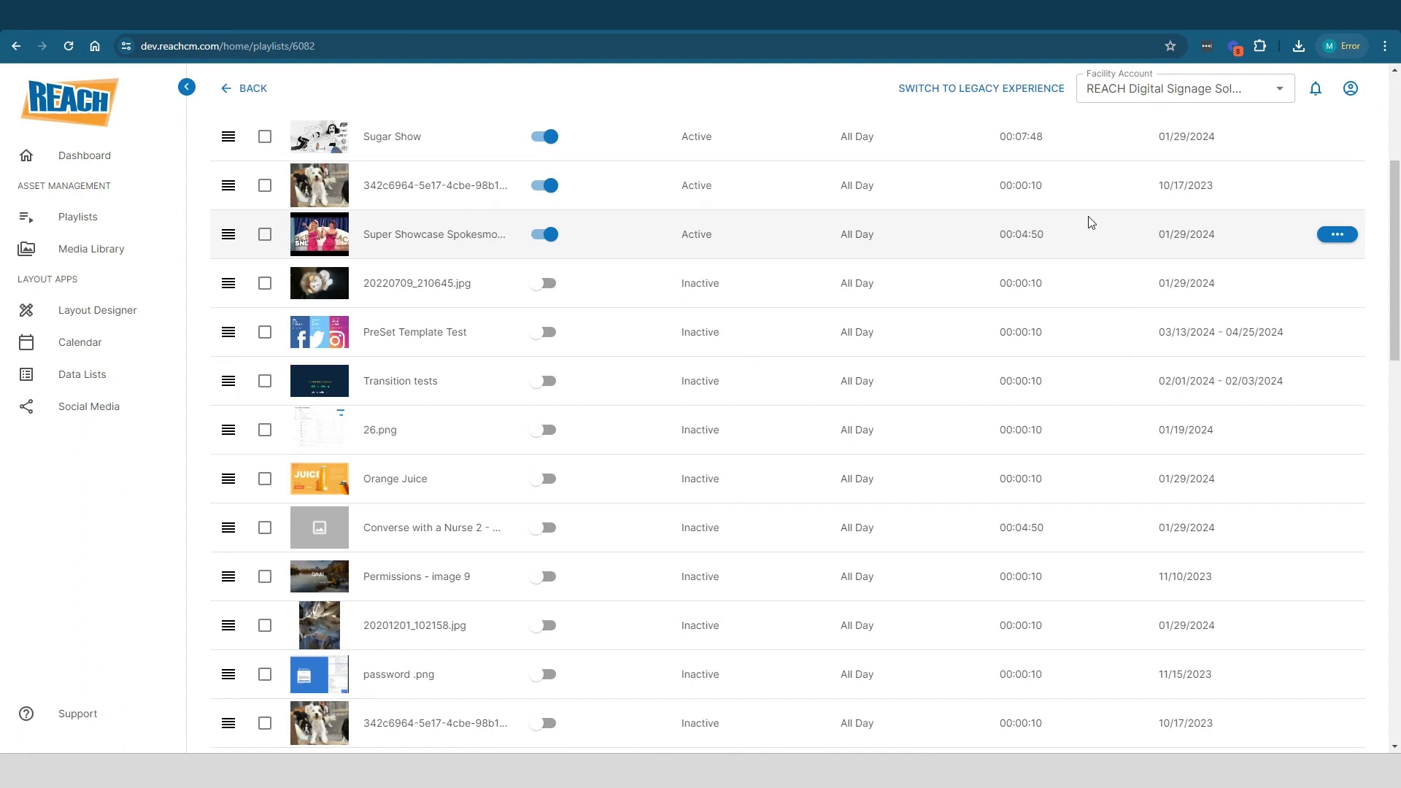
scroll(450, 338, up, 4)
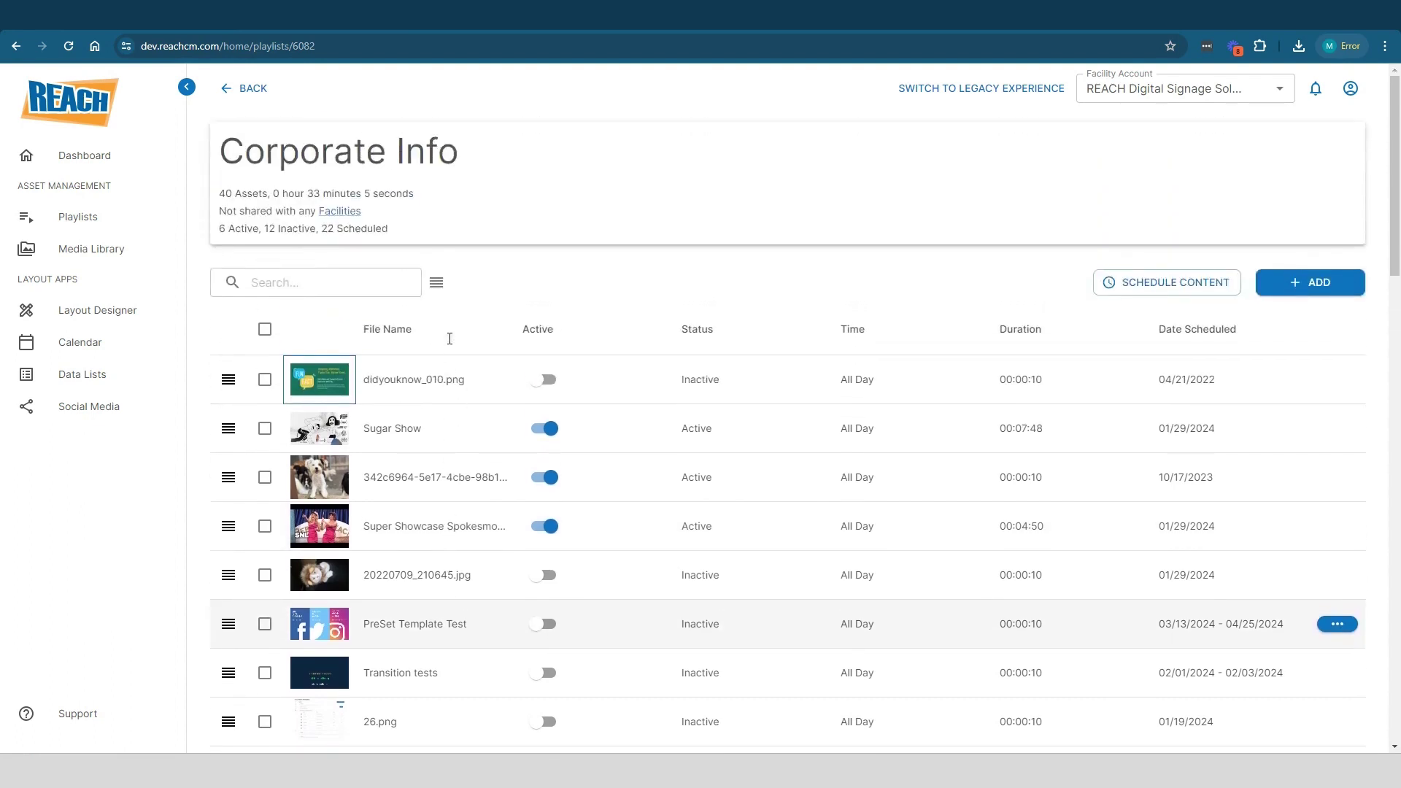
Preview the active dog image whose file name ends in IMG_0917.jpg, and close the preview
scroll(449, 344, down, 2)
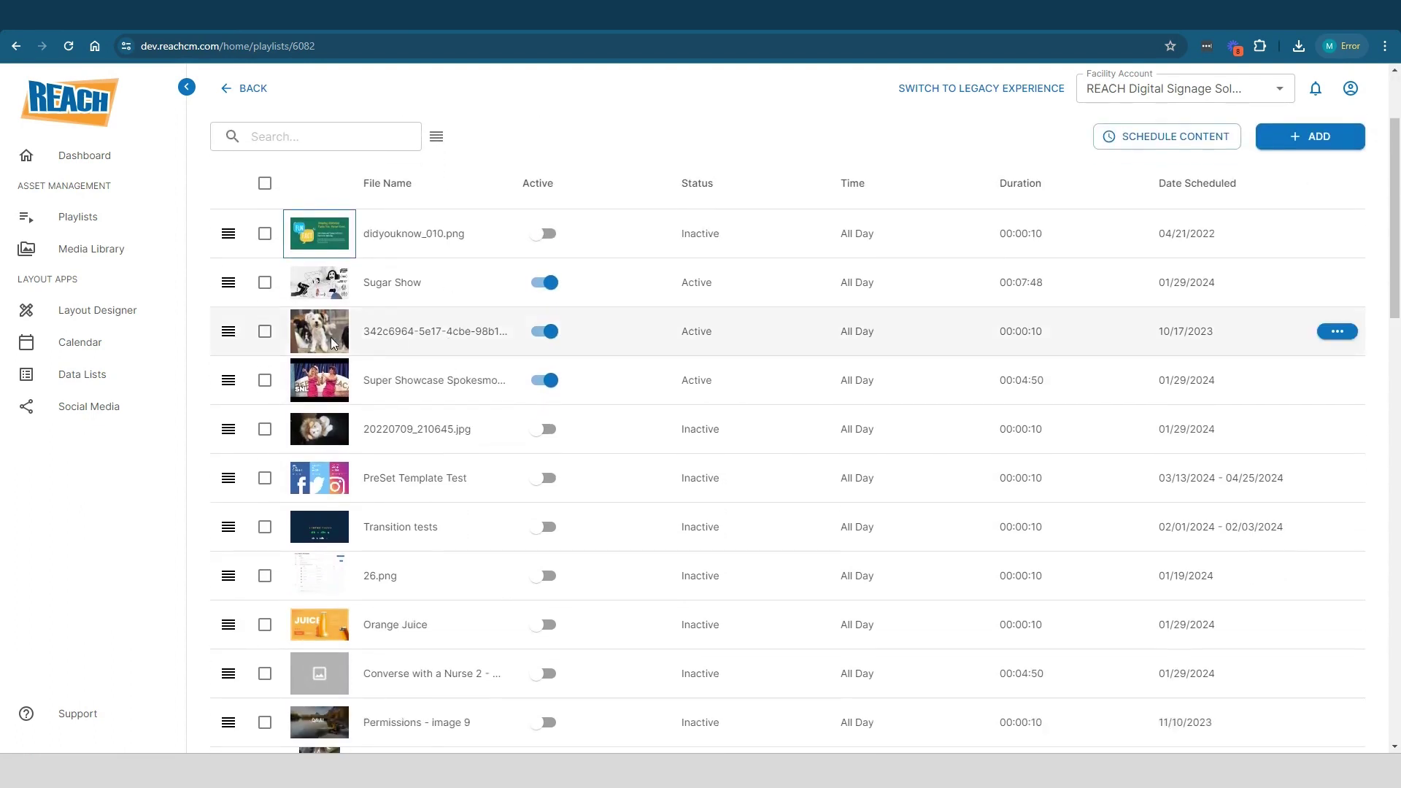
click(325, 340)
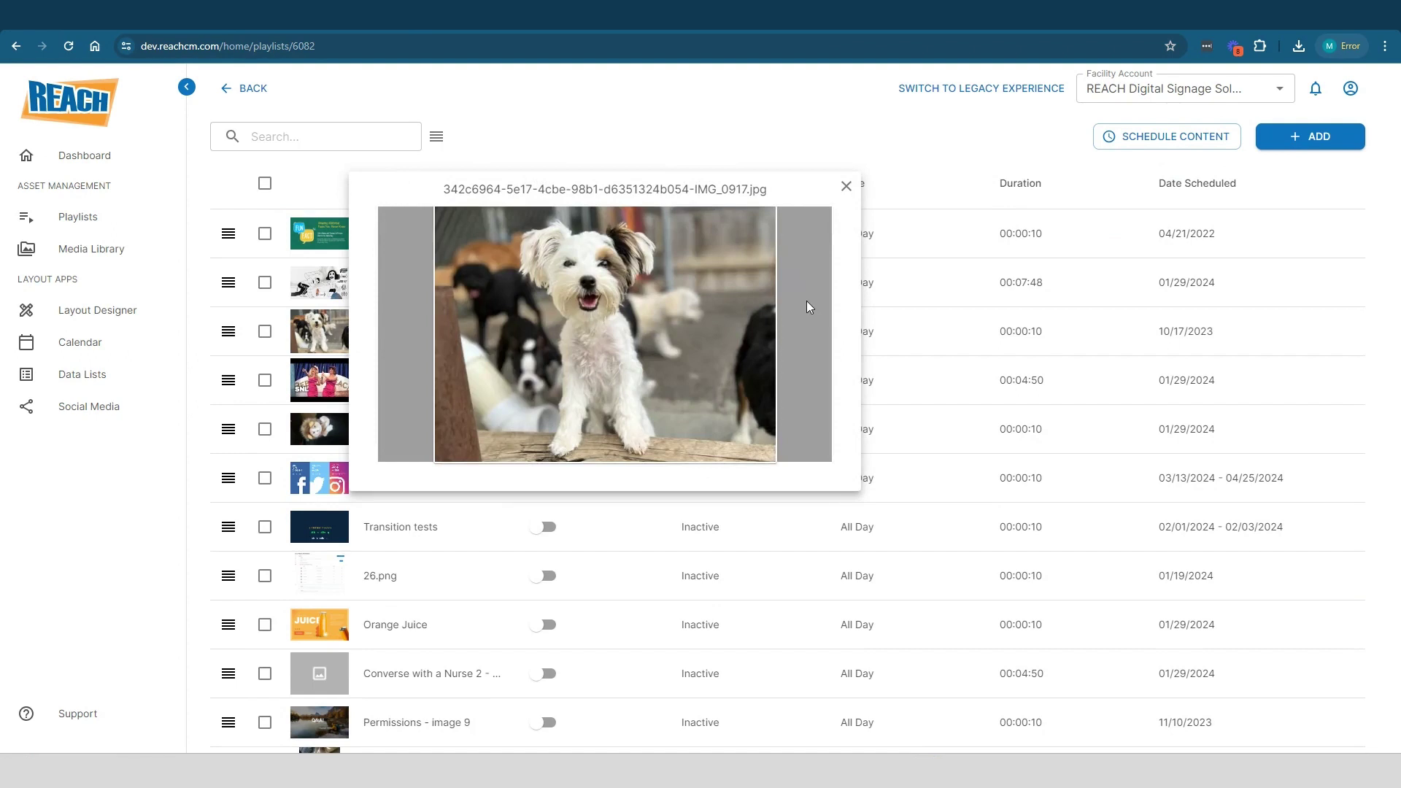
click(846, 187)
Move the active dog image directly below 20220709_210645.jpg, and PreSet Template Test directly below 20201201_102158.jpg in the playlist
drag(222, 325, 222, 418)
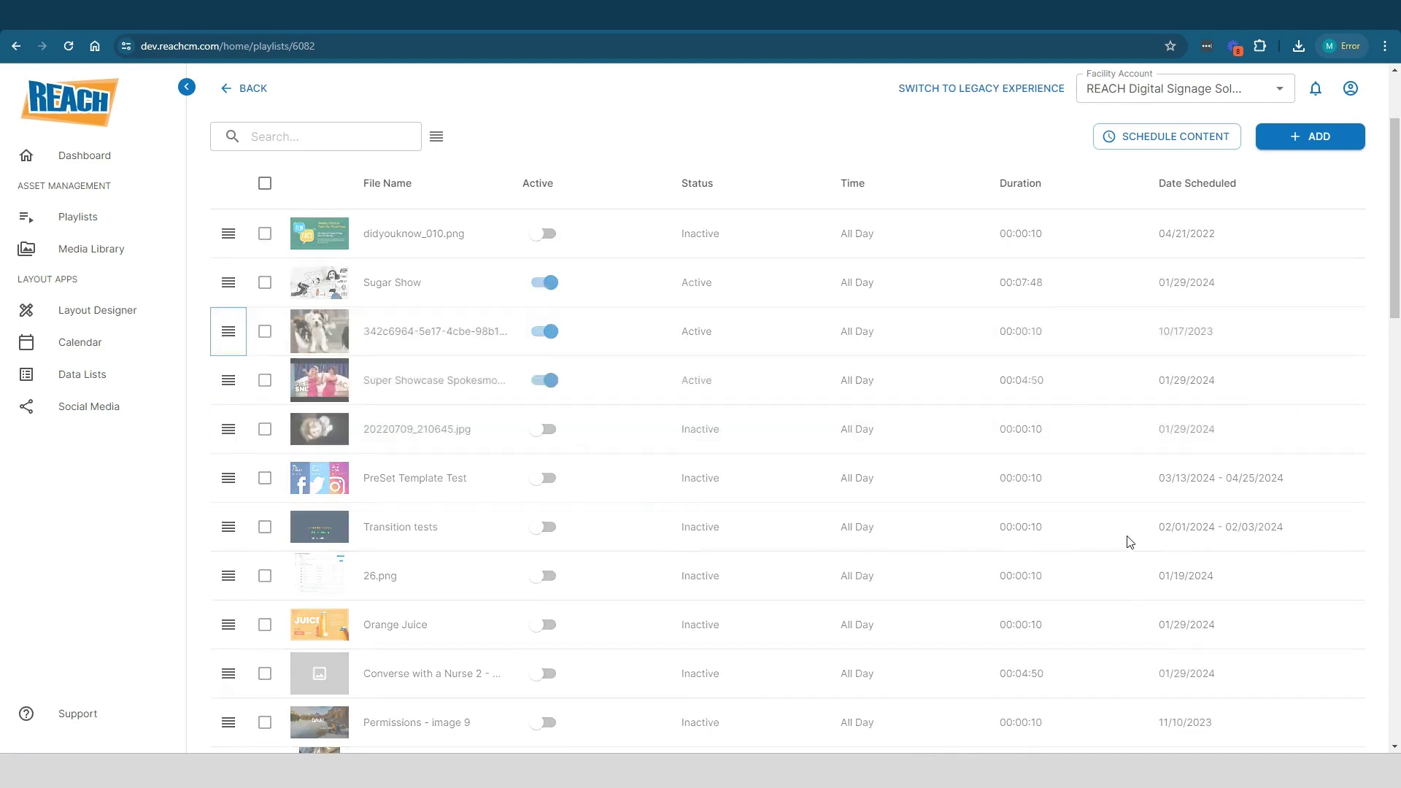
scroll(229, 442, down, 3)
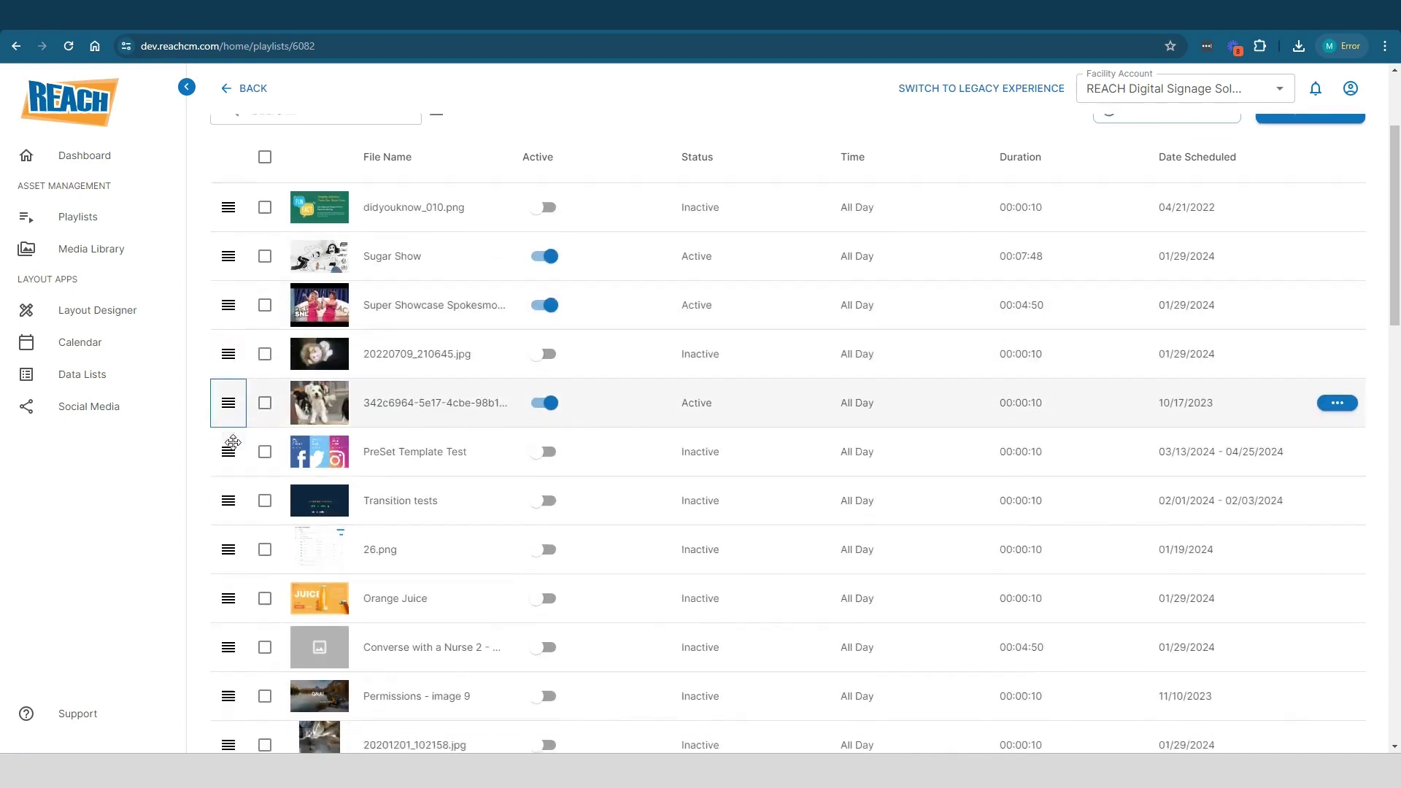
drag(233, 257, 221, 555)
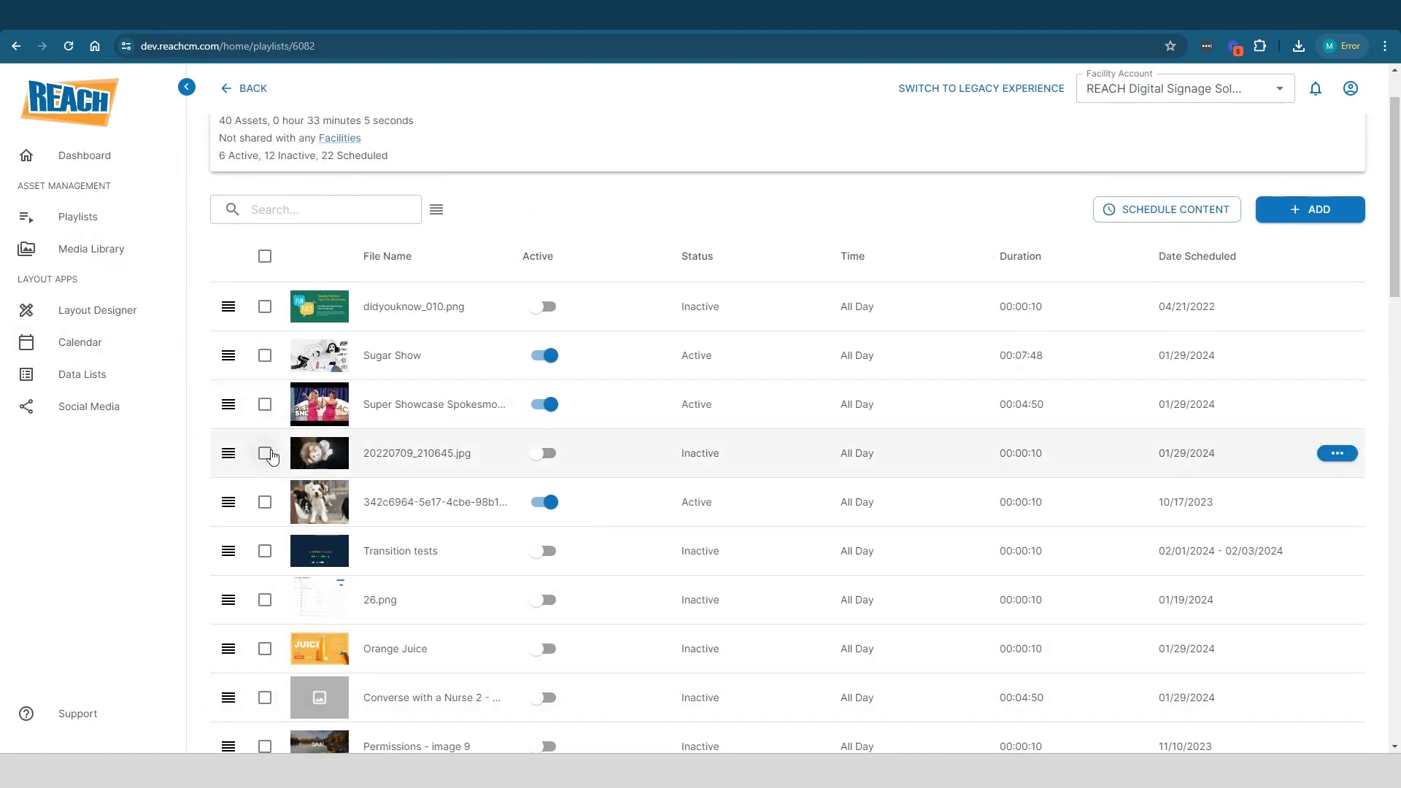
scroll(272, 457, down, 2)
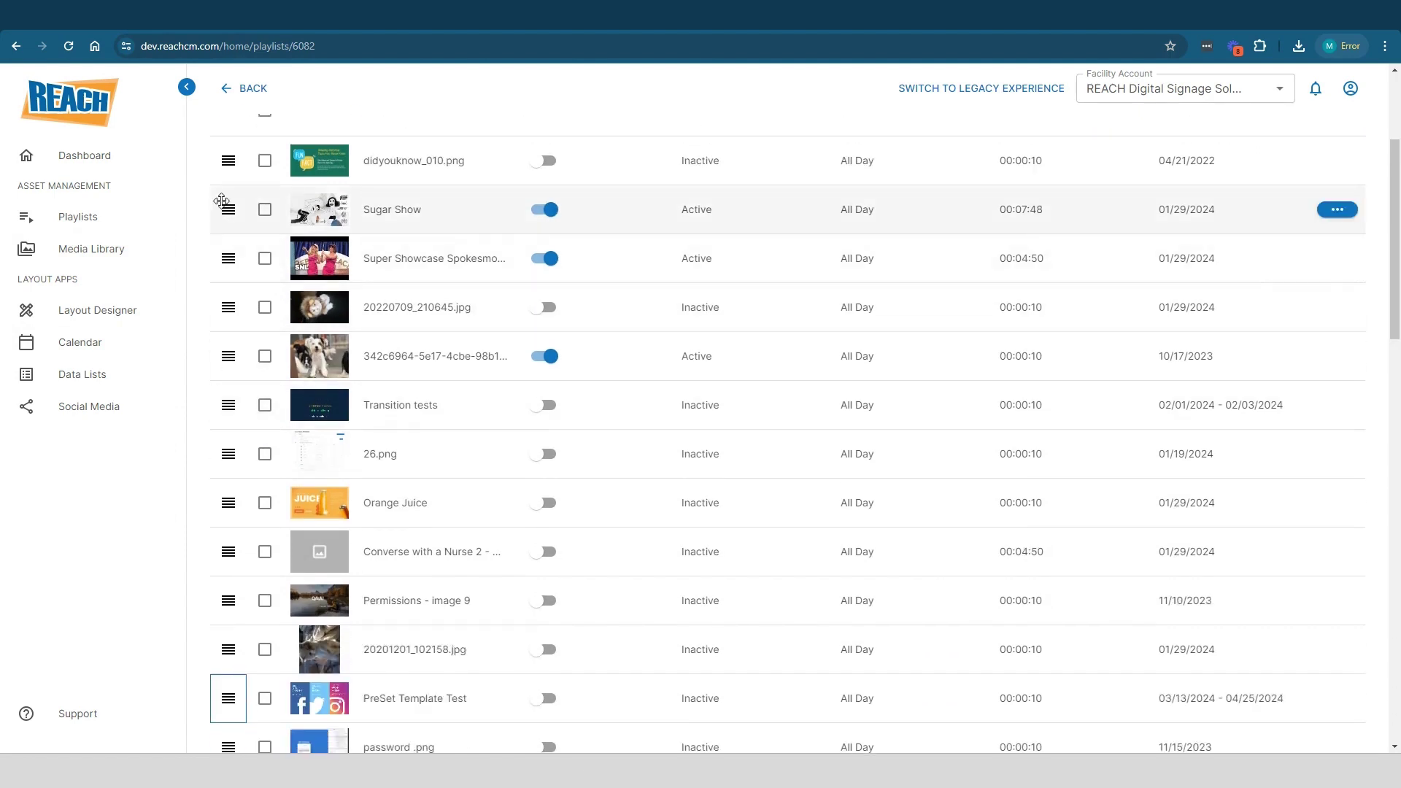
scroll(328, 354, up, 3)
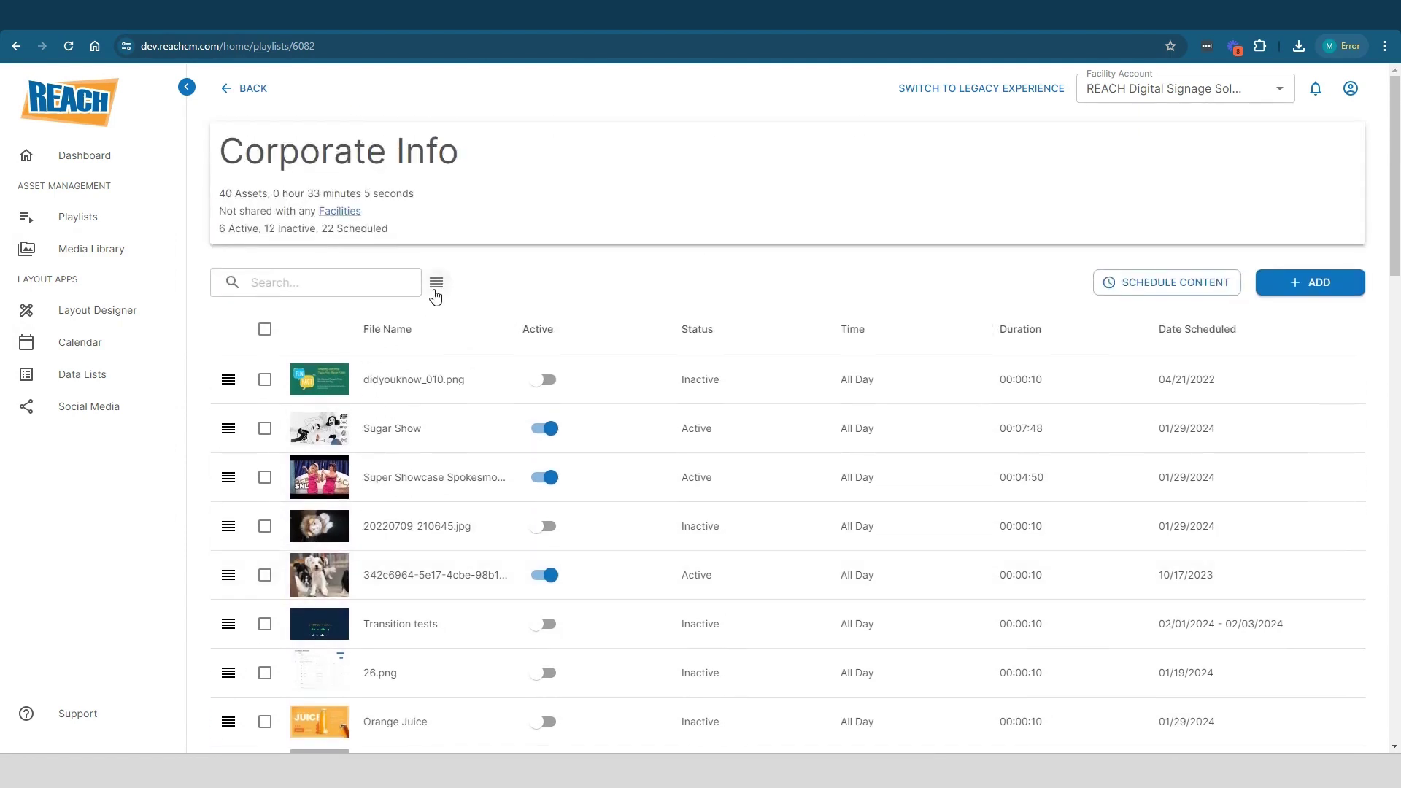
Reorder the active items with Sugar Show below wall paneling.png and Product Meeting - image 1 below Testing - image 1, and save the order
click(436, 285)
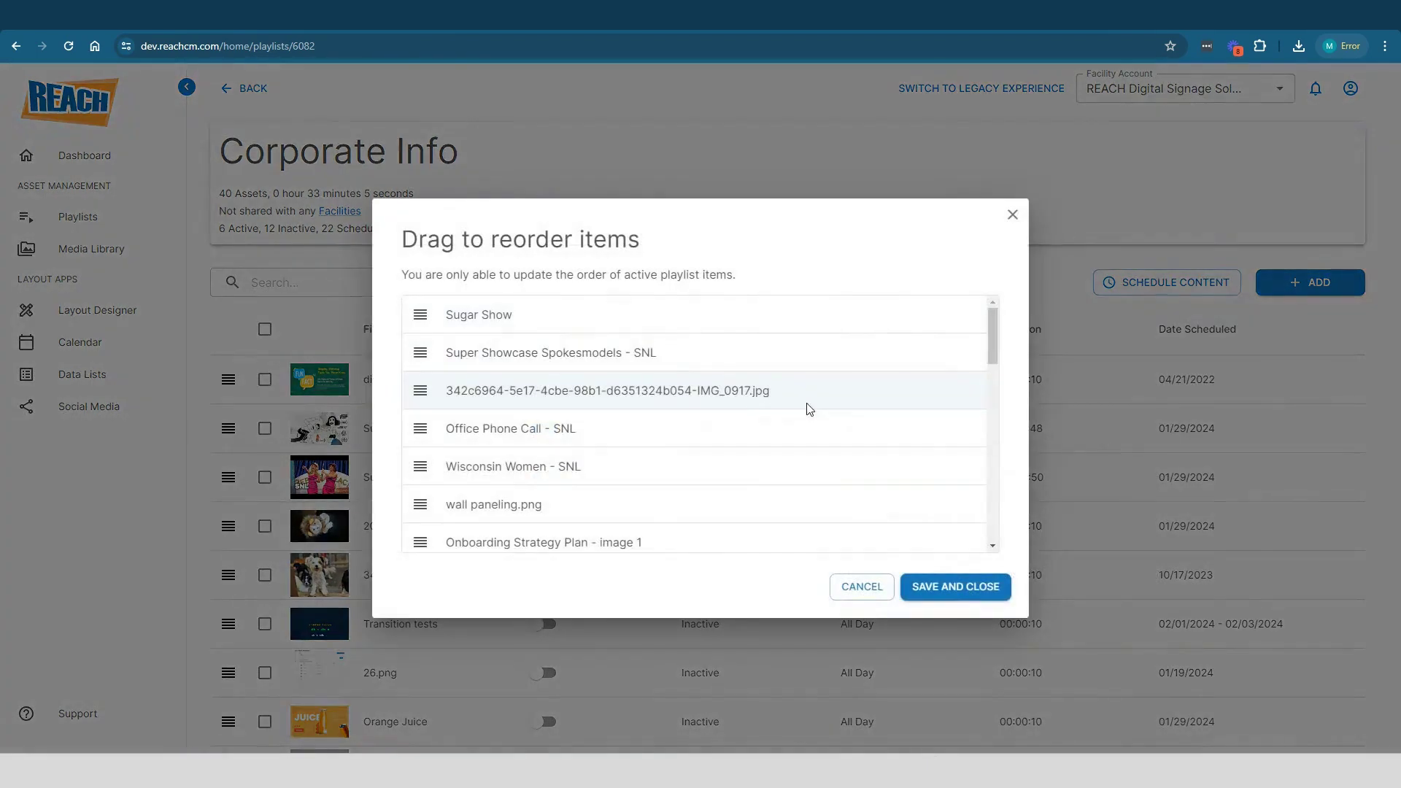
drag(421, 314, 426, 509)
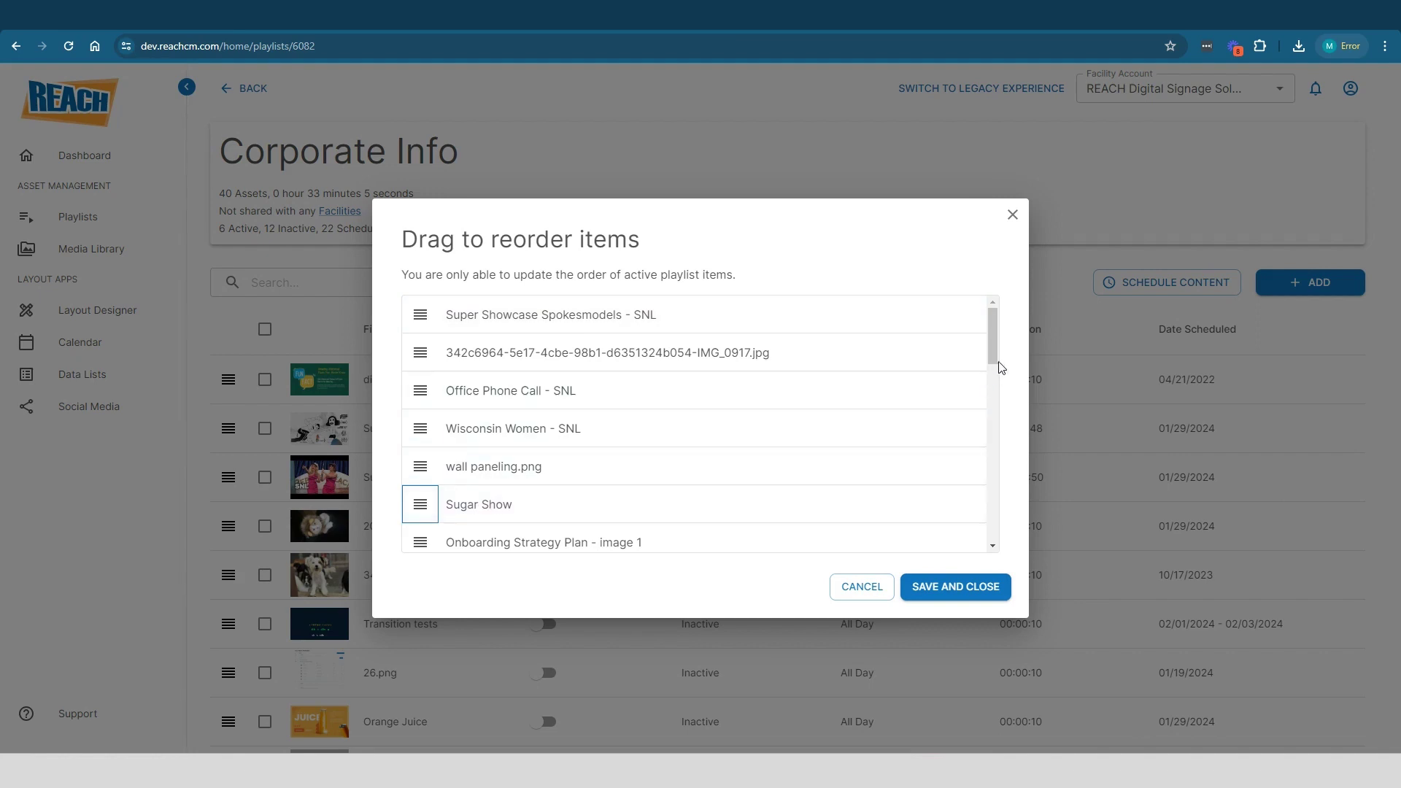
drag(994, 345, 993, 483)
drag(424, 353, 427, 318)
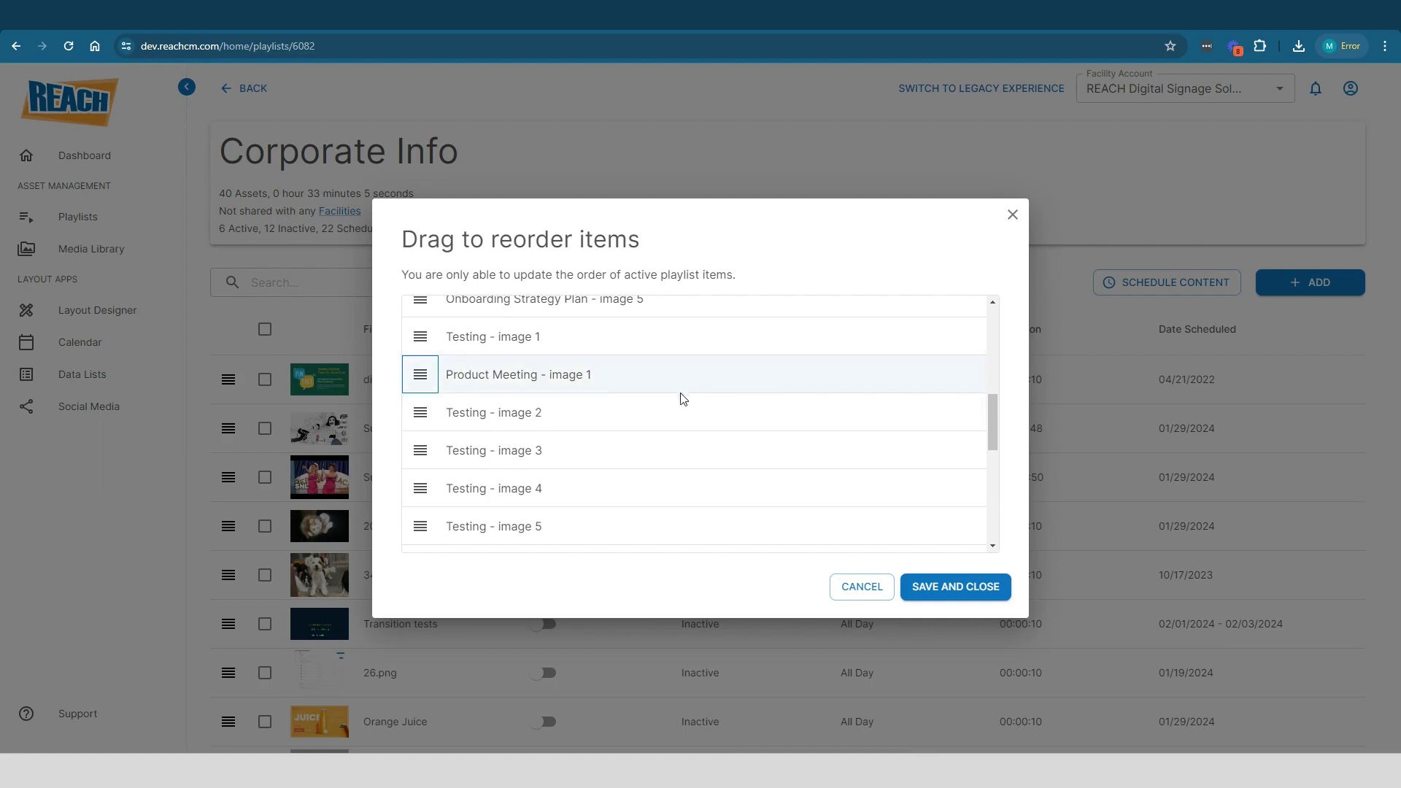
scroll(682, 397, down, 3)
scroll(431, 424, down, 3)
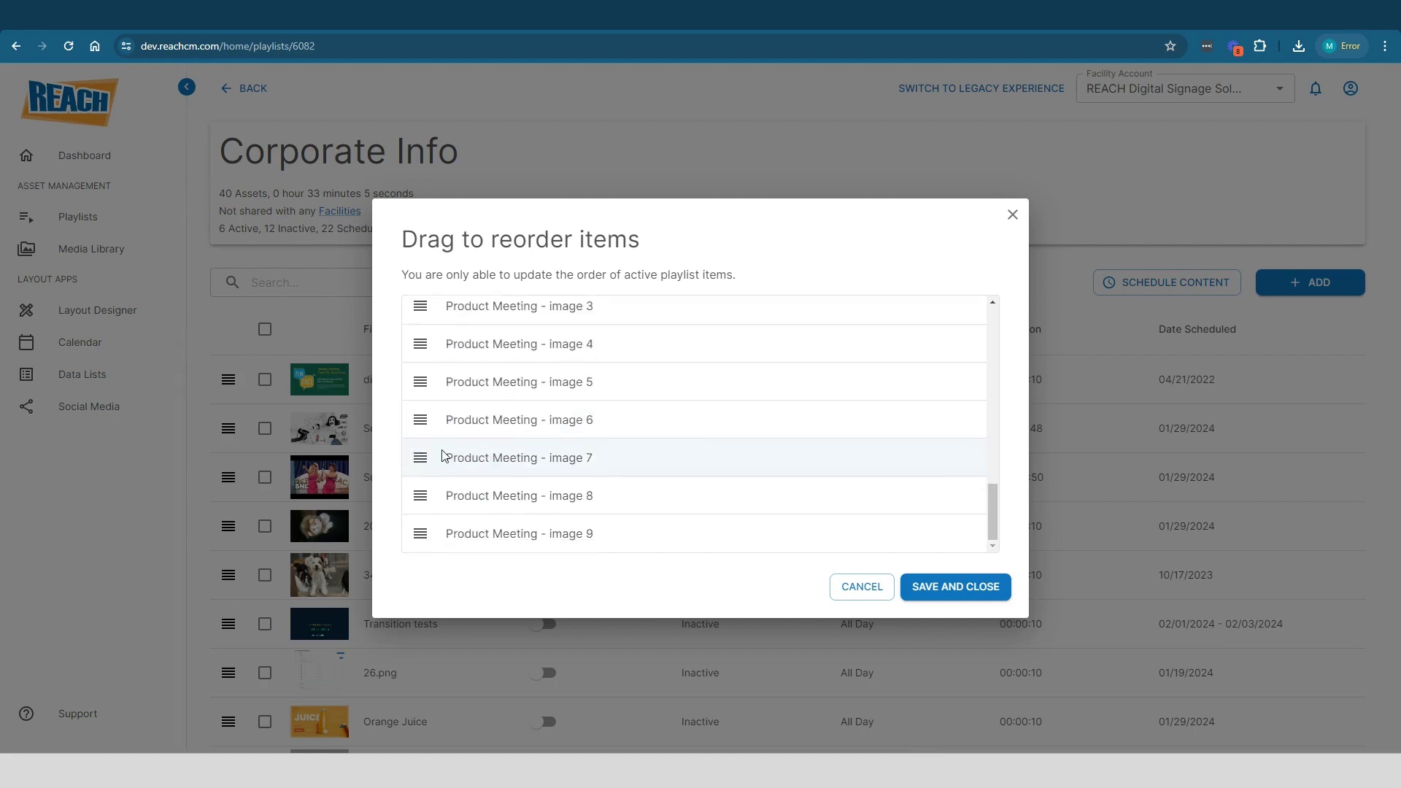
click(934, 583)
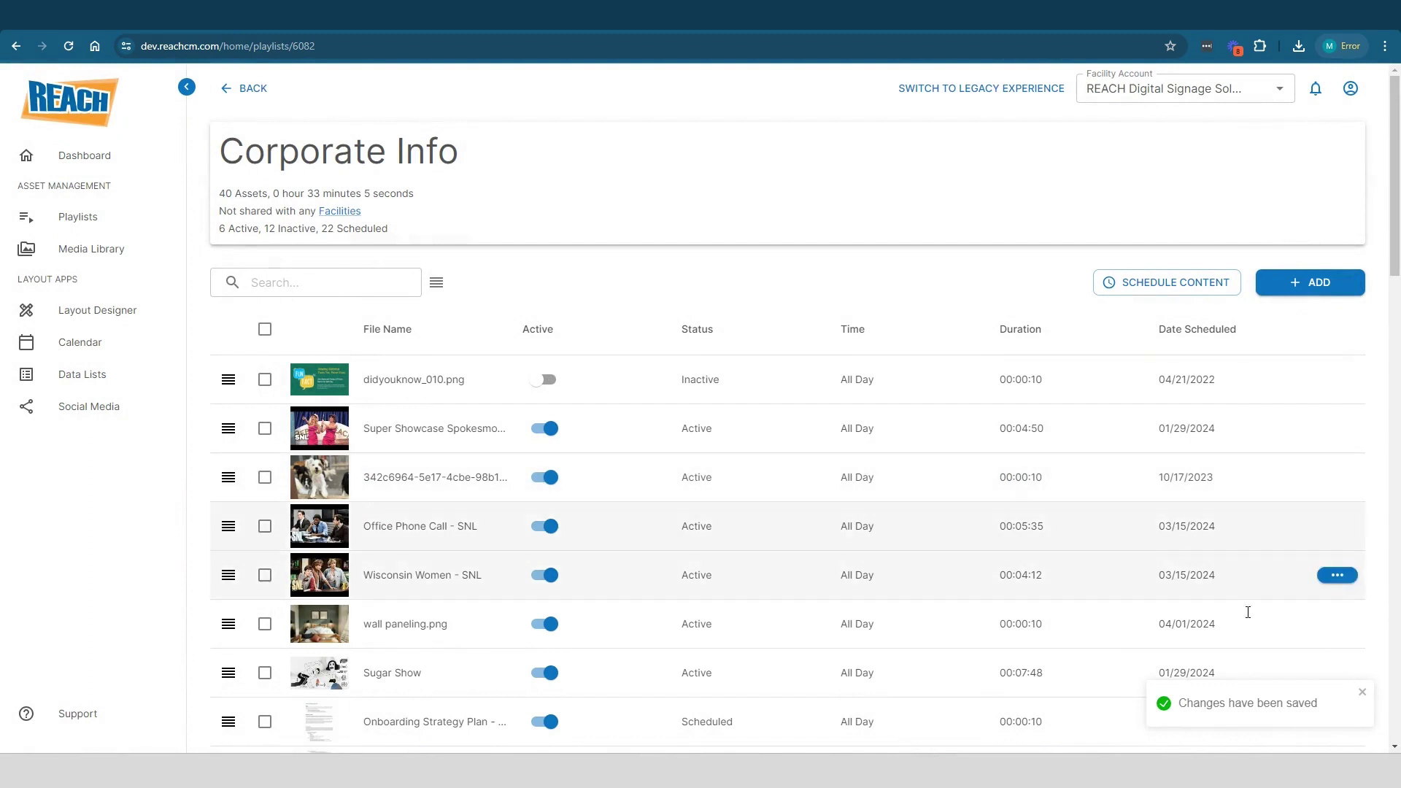
click(1363, 694)
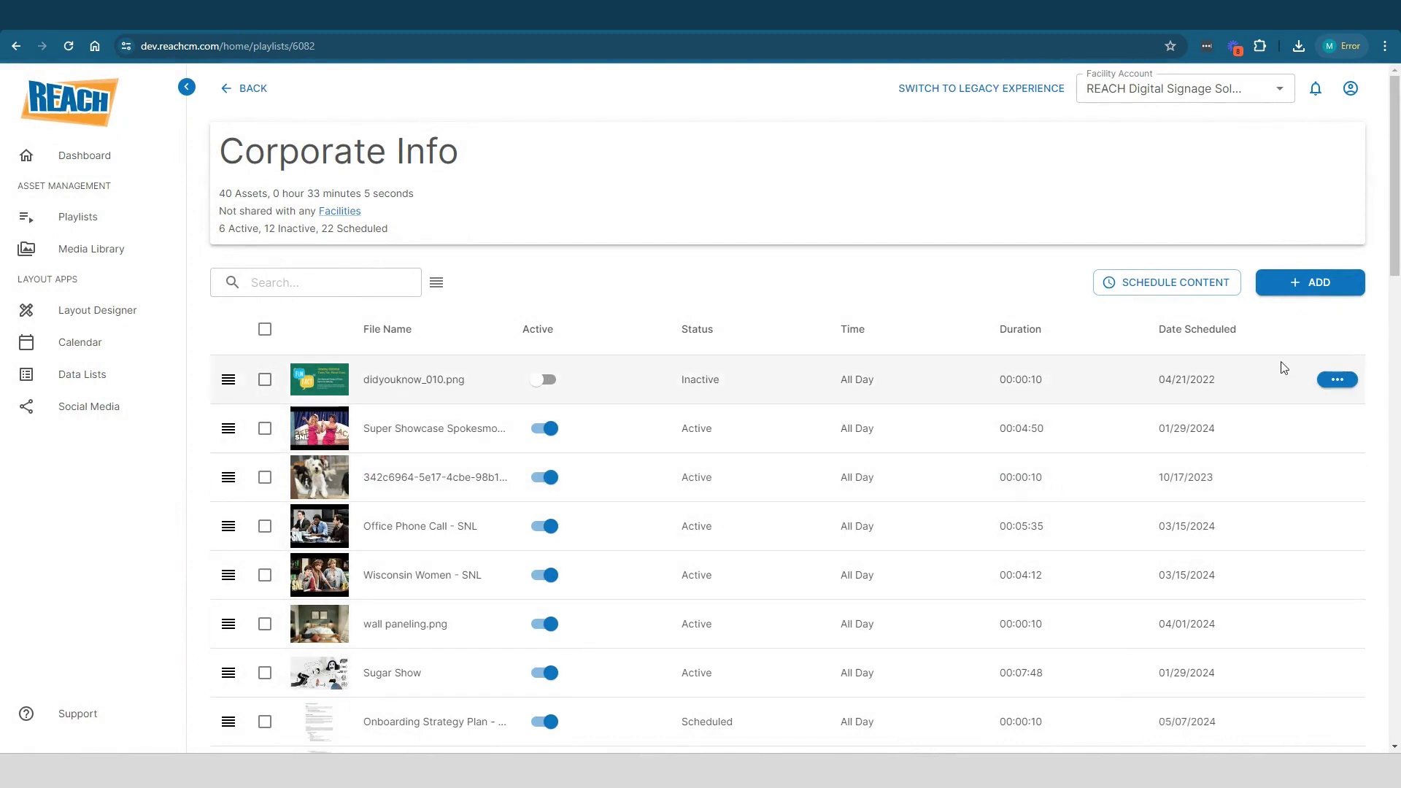
Select the first three playlist items and examine the duplicate and remove options available for them
click(265, 380)
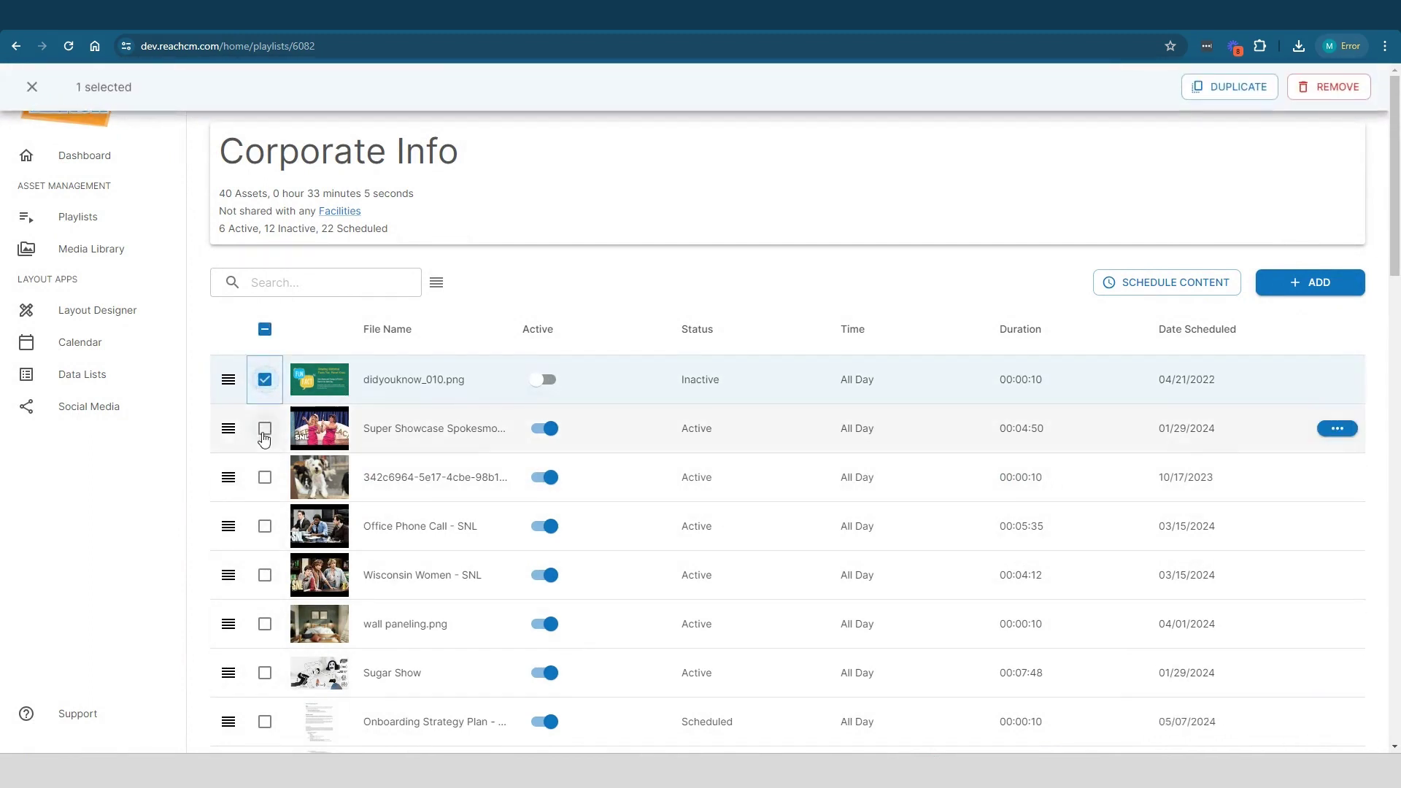
click(265, 428)
click(261, 479)
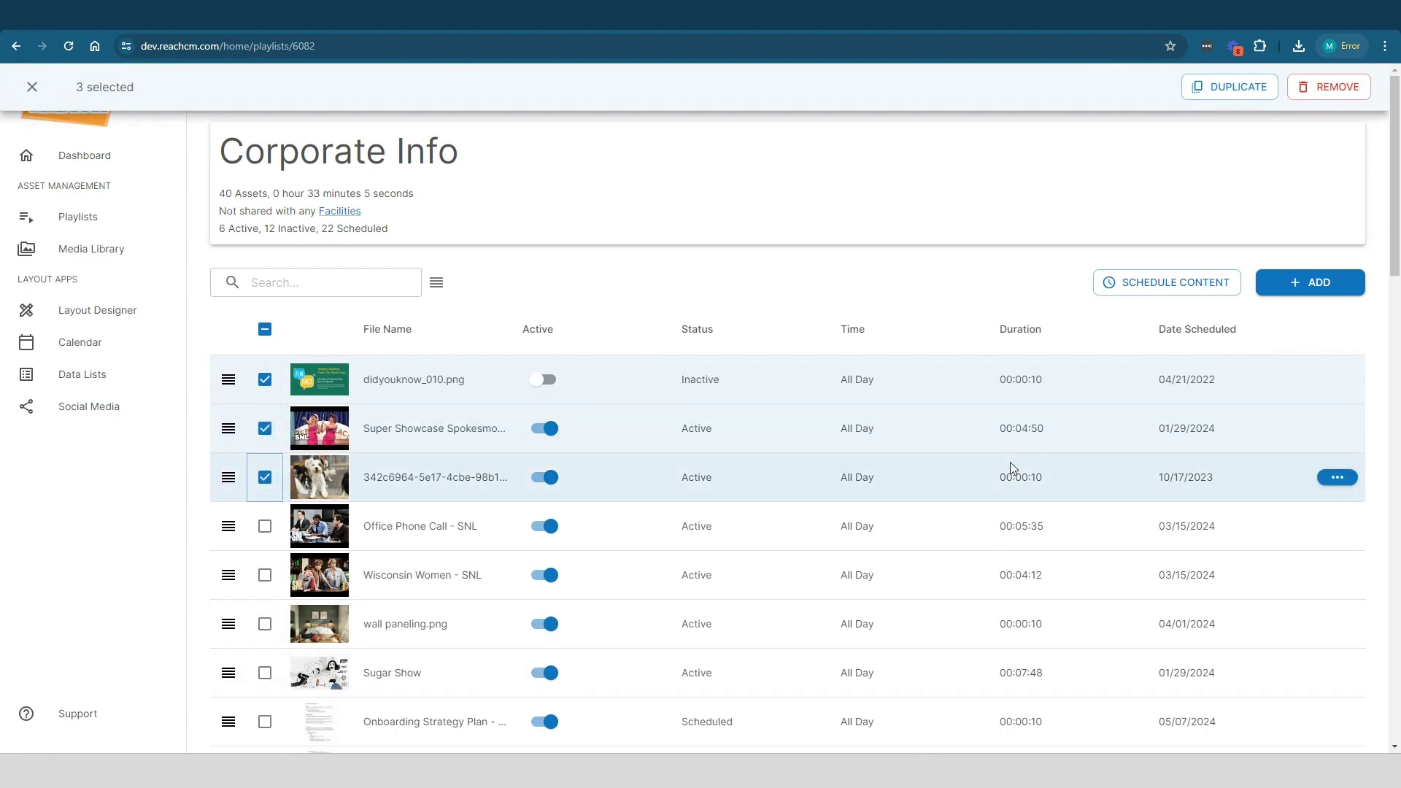
click(1230, 96)
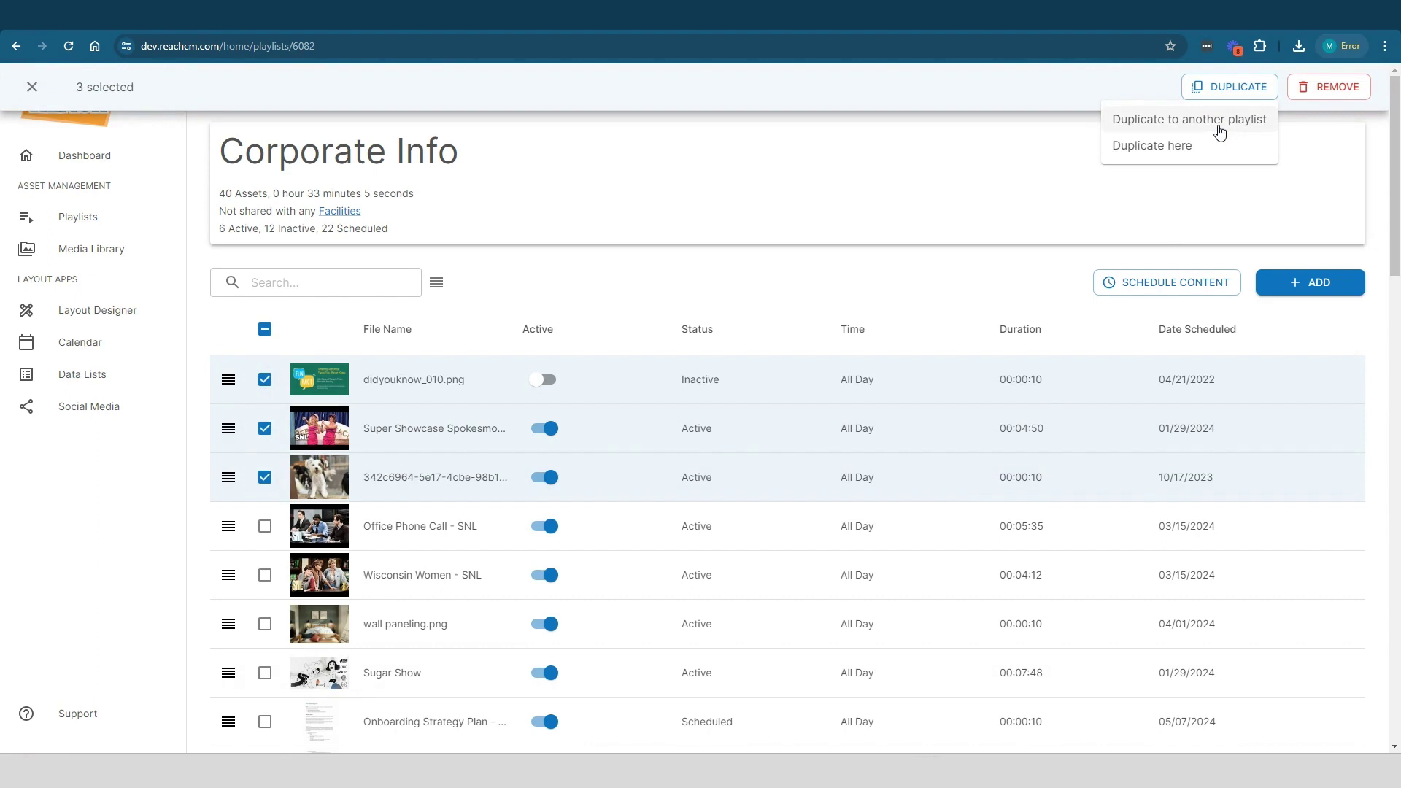
click(1350, 89)
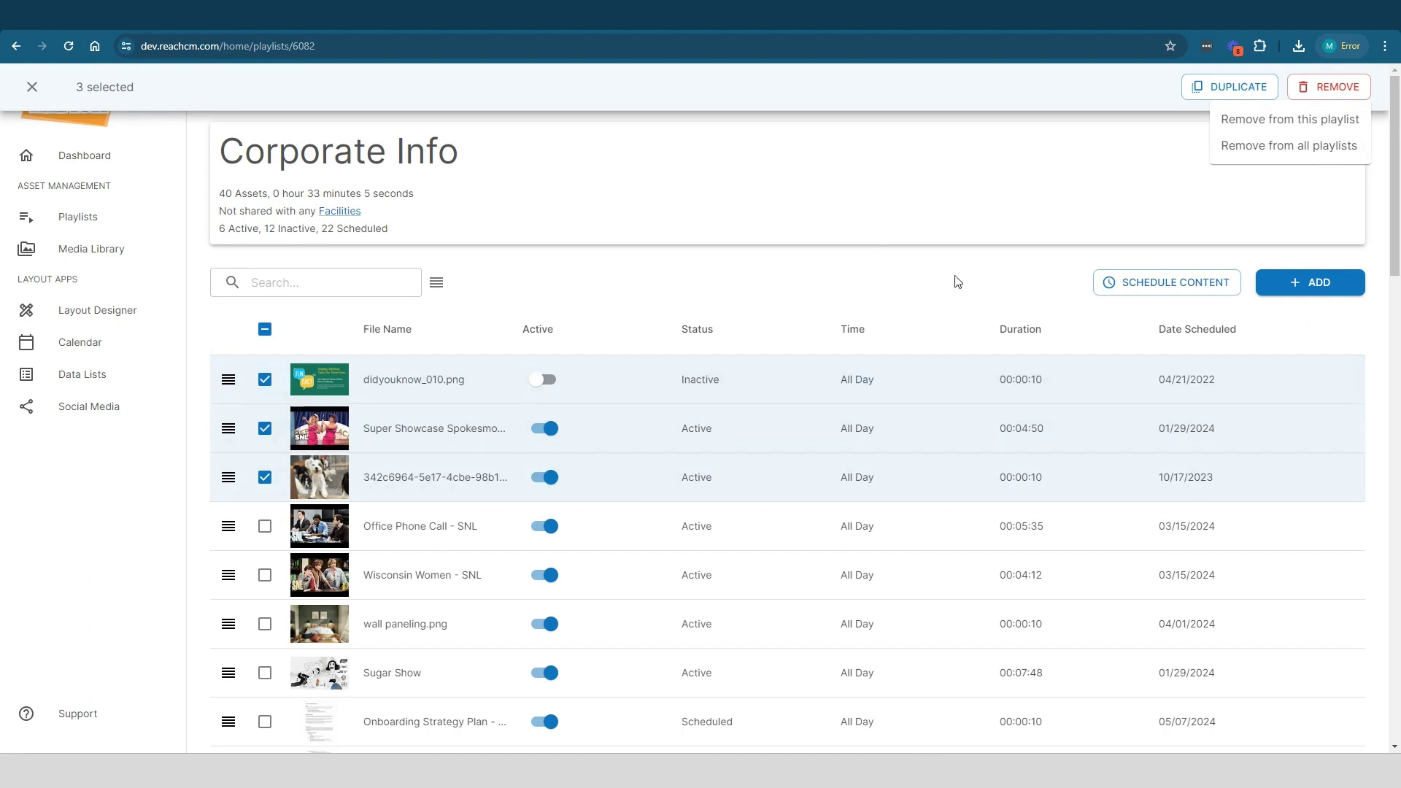
click(1209, 234)
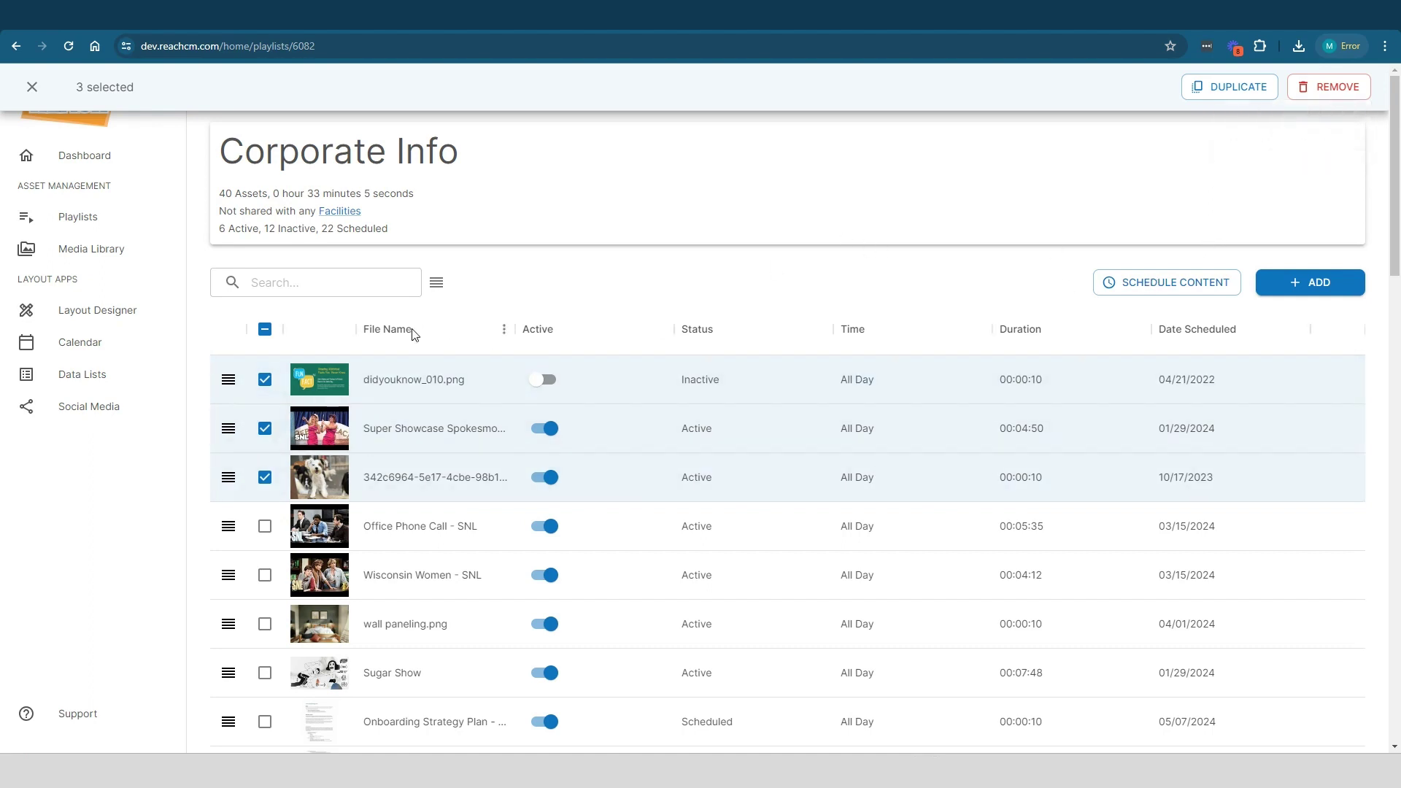
Clear the item selection and examine the schedule settings of didyouknow_010.png, closing them without saving
click(275, 338)
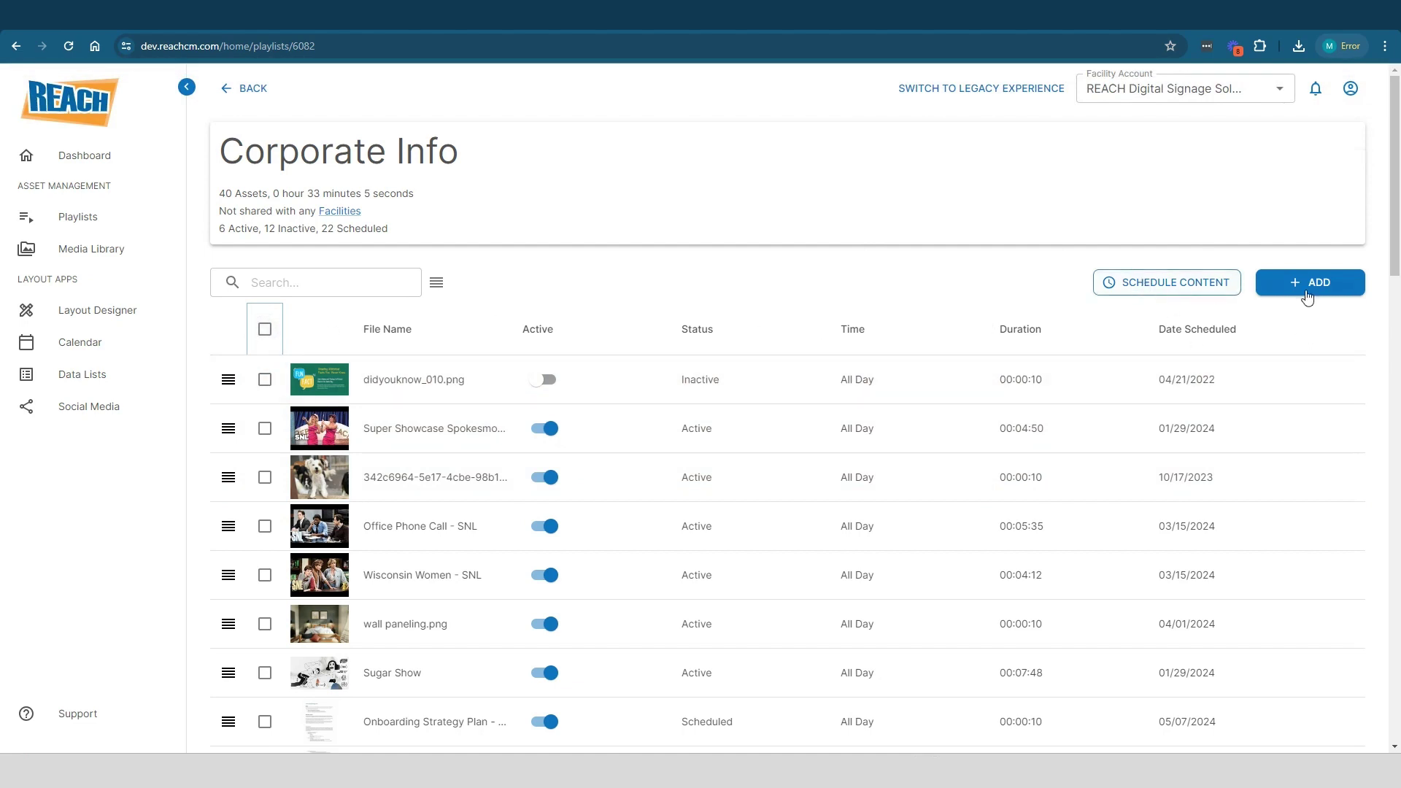
mouse_move(1334, 384)
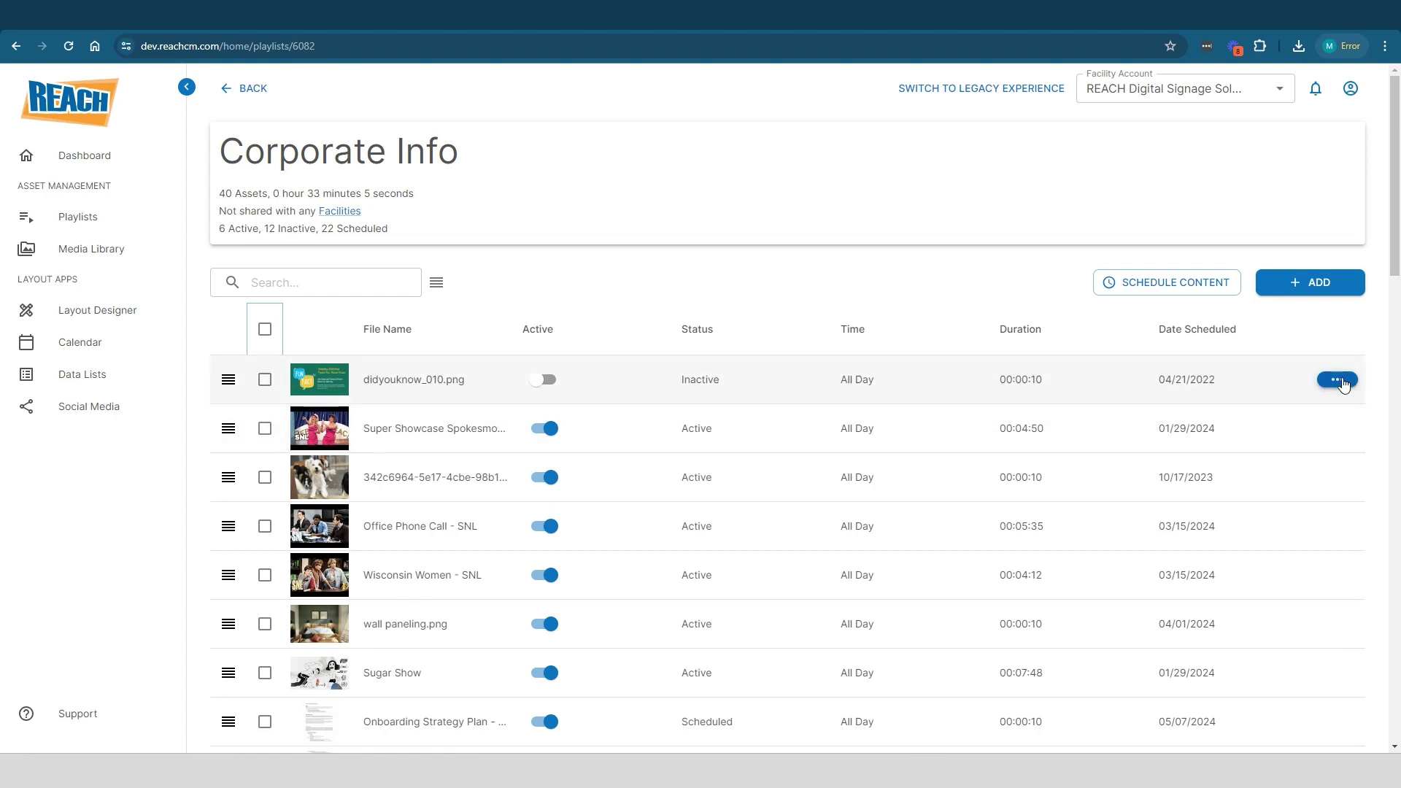
click(1345, 381)
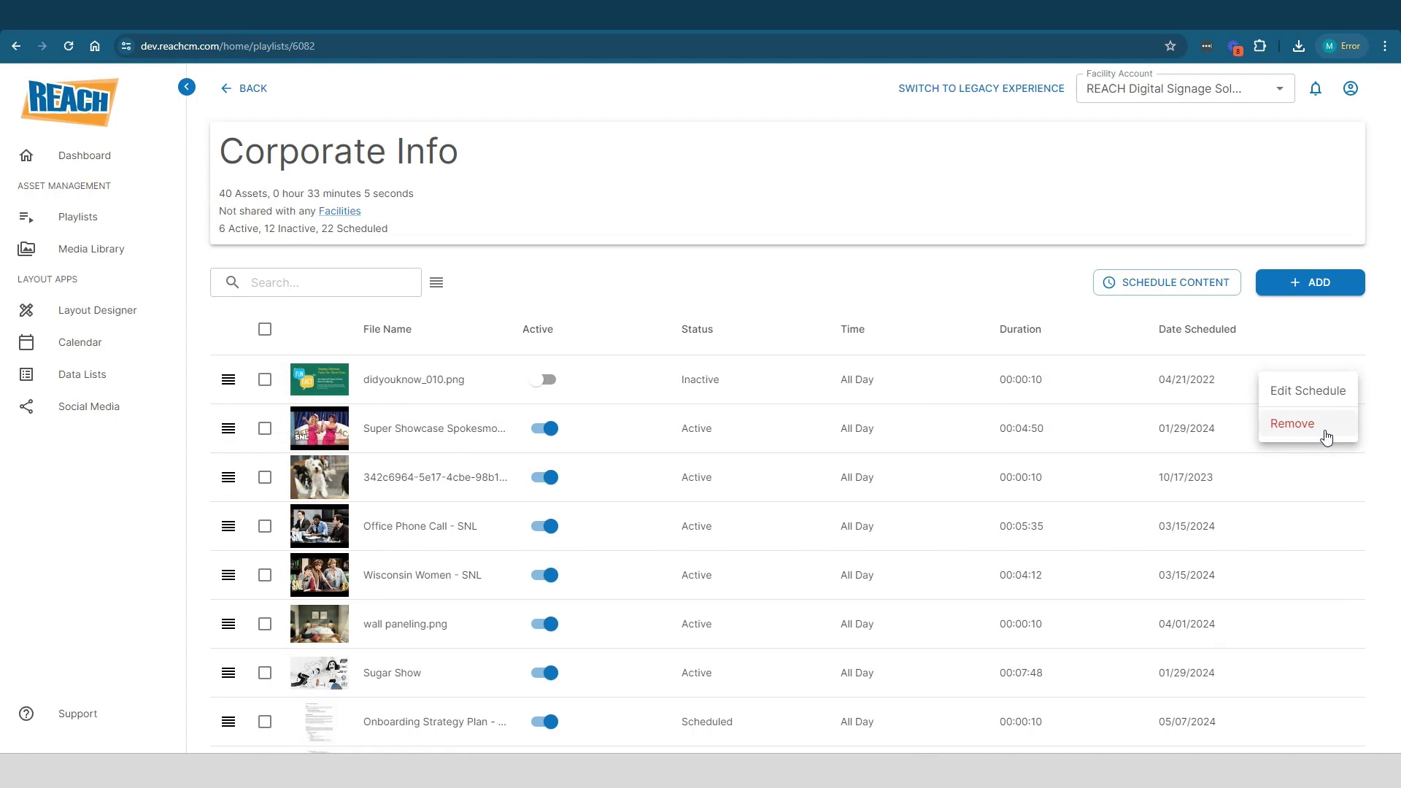
click(1332, 392)
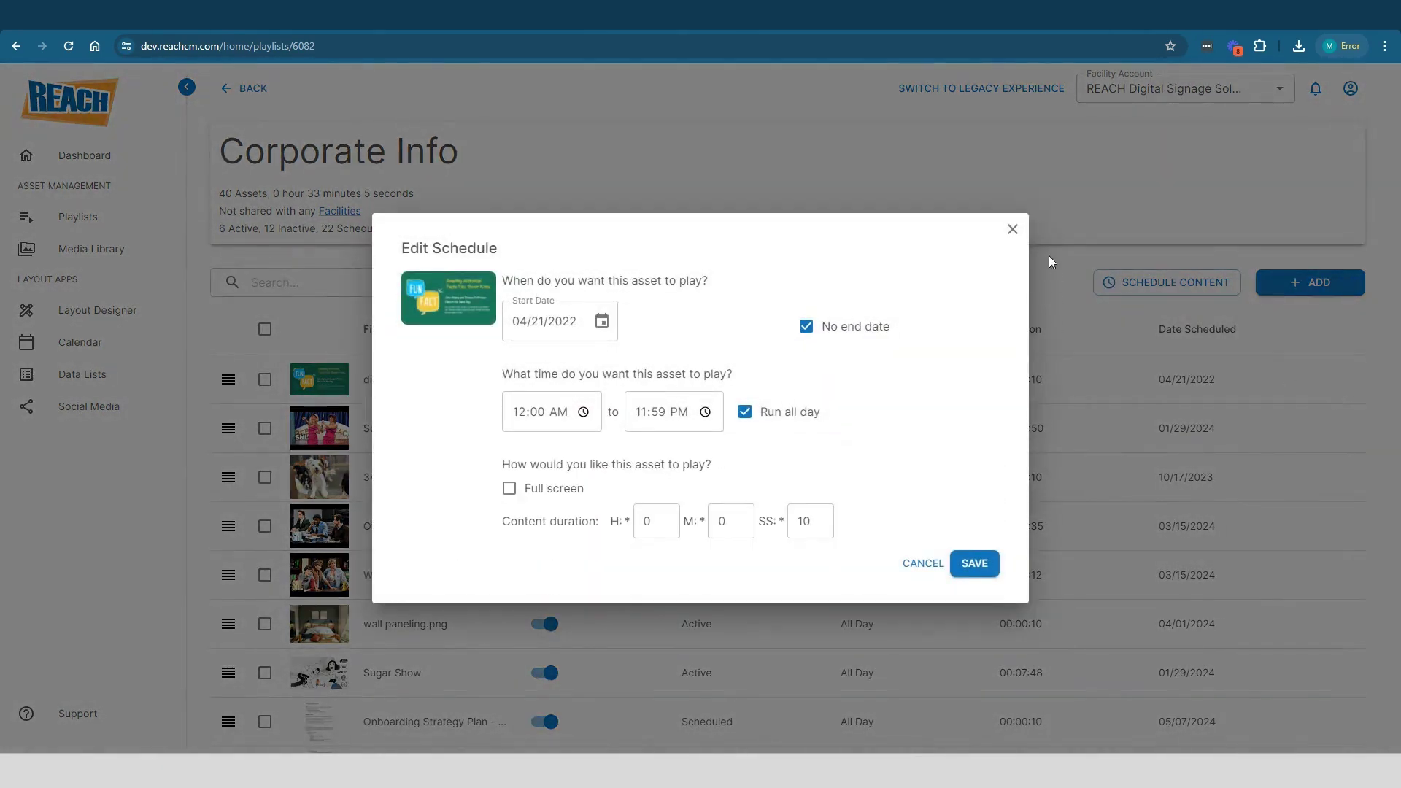
click(1013, 230)
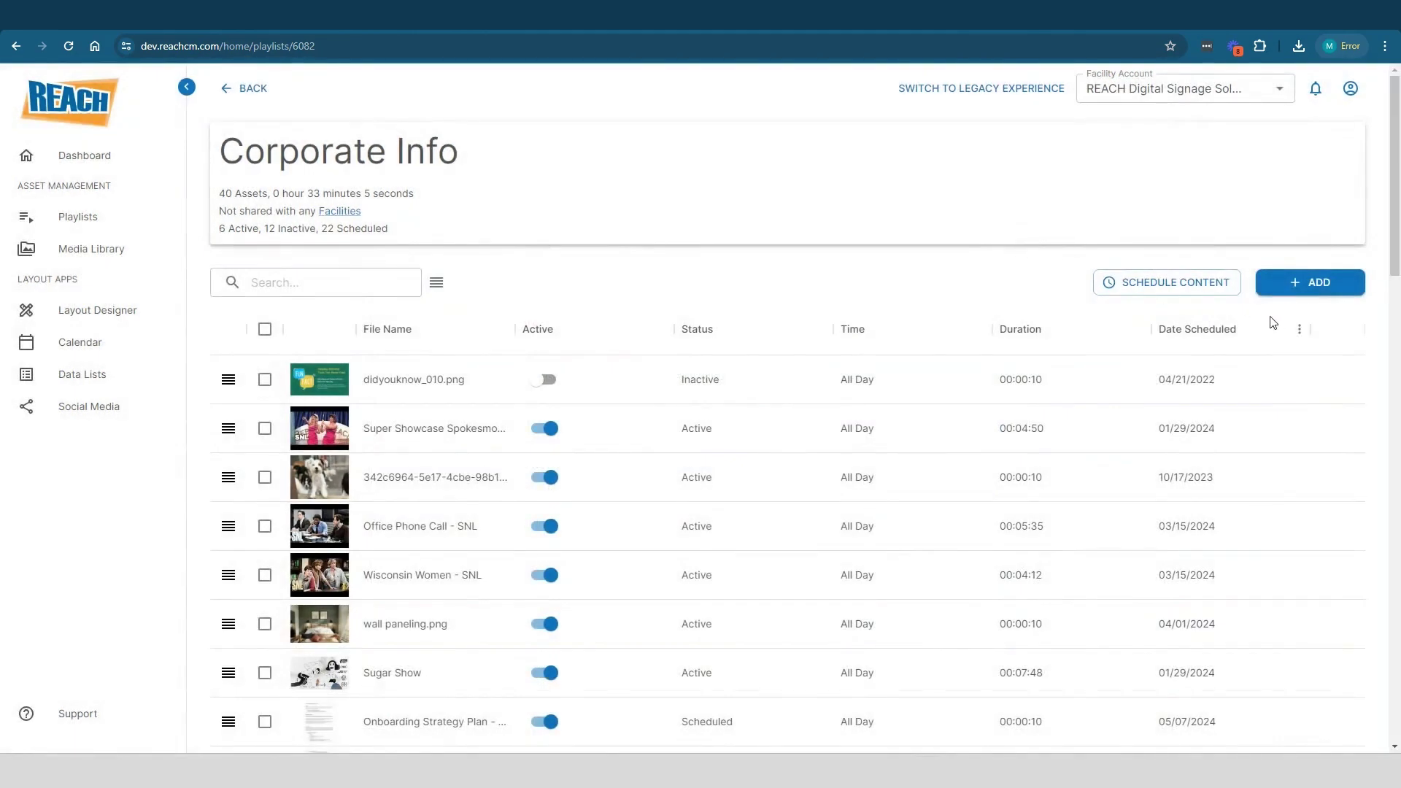
Examine the row options of a scheduled Onboarding Strategy Plan item and look over the rest of the playlist
scroll(1298, 453, down, 6)
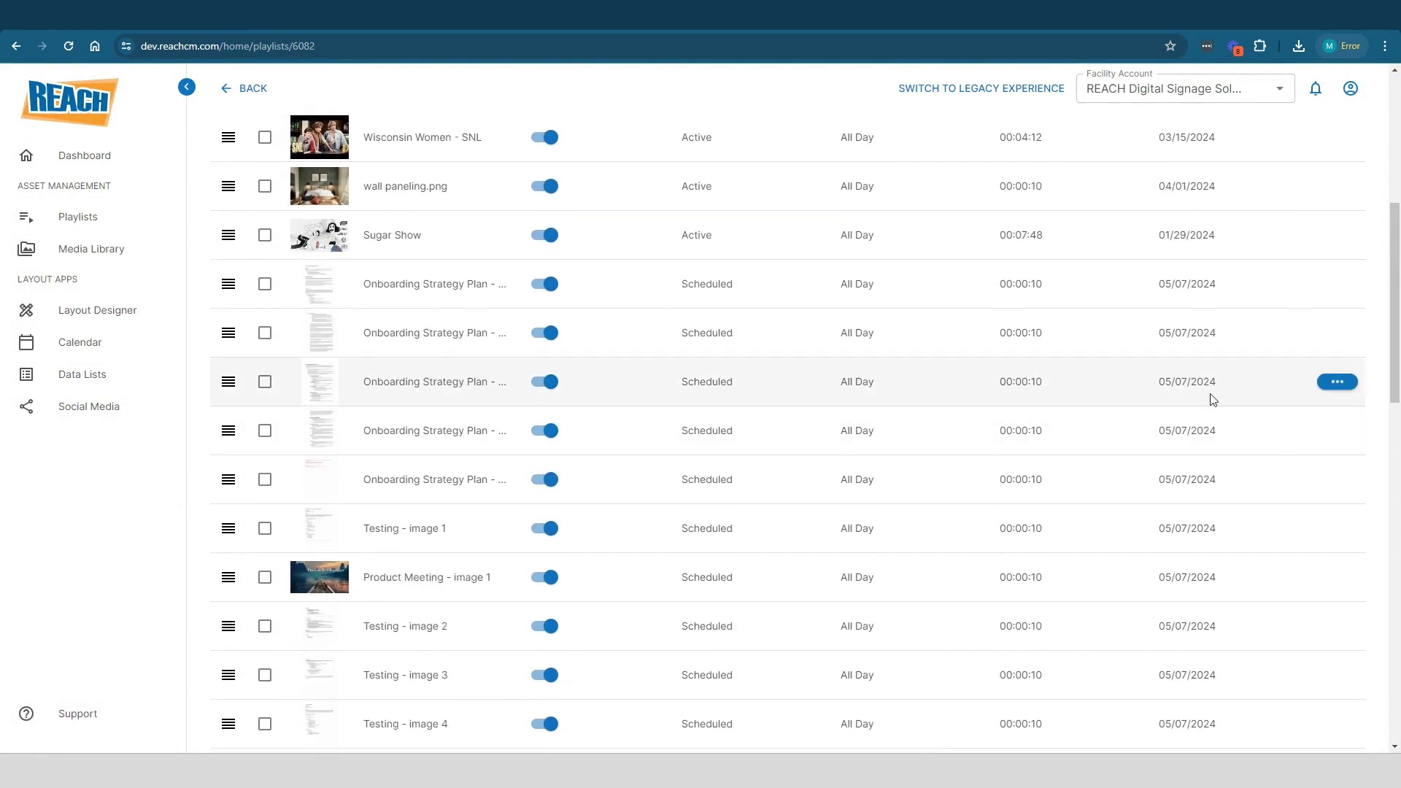
click(1337, 381)
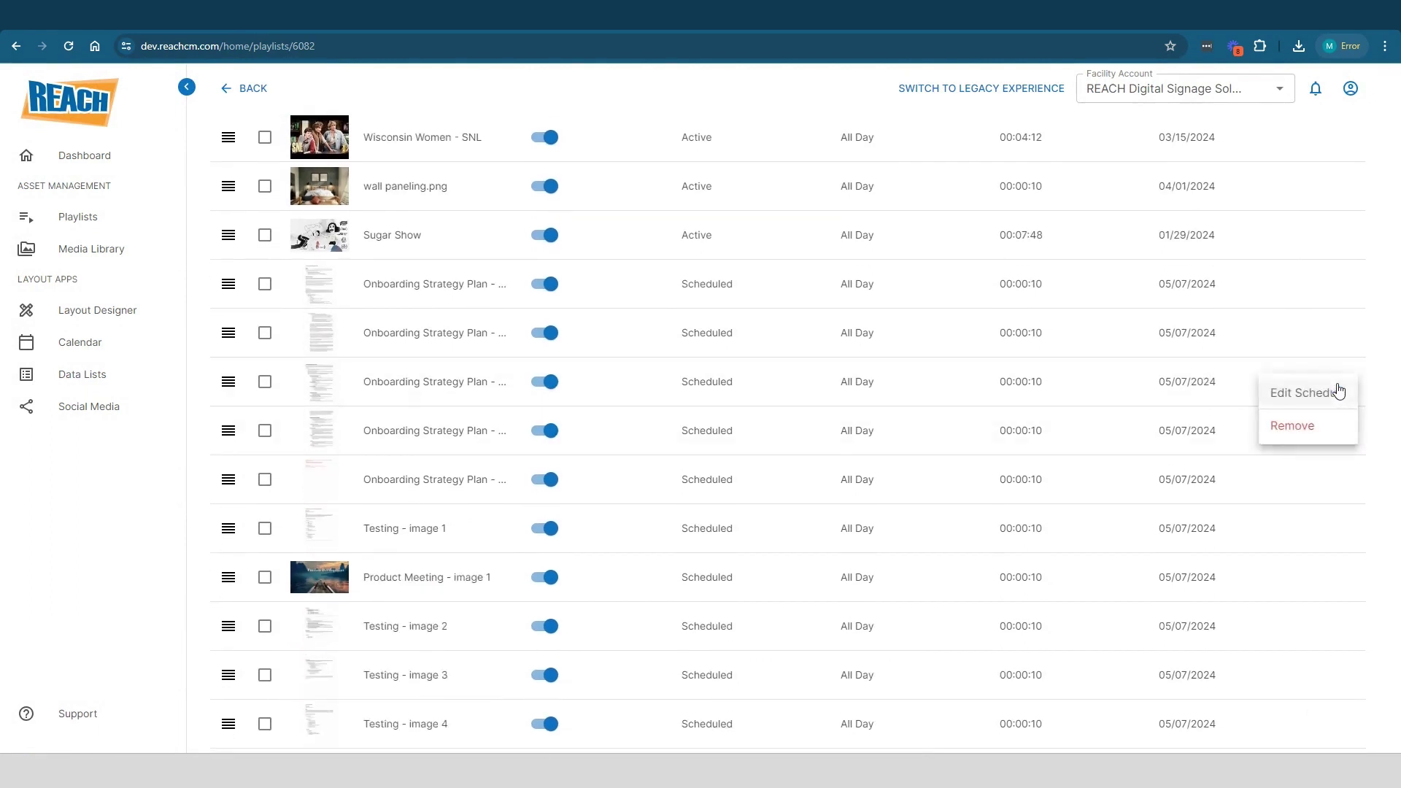
click(1382, 510)
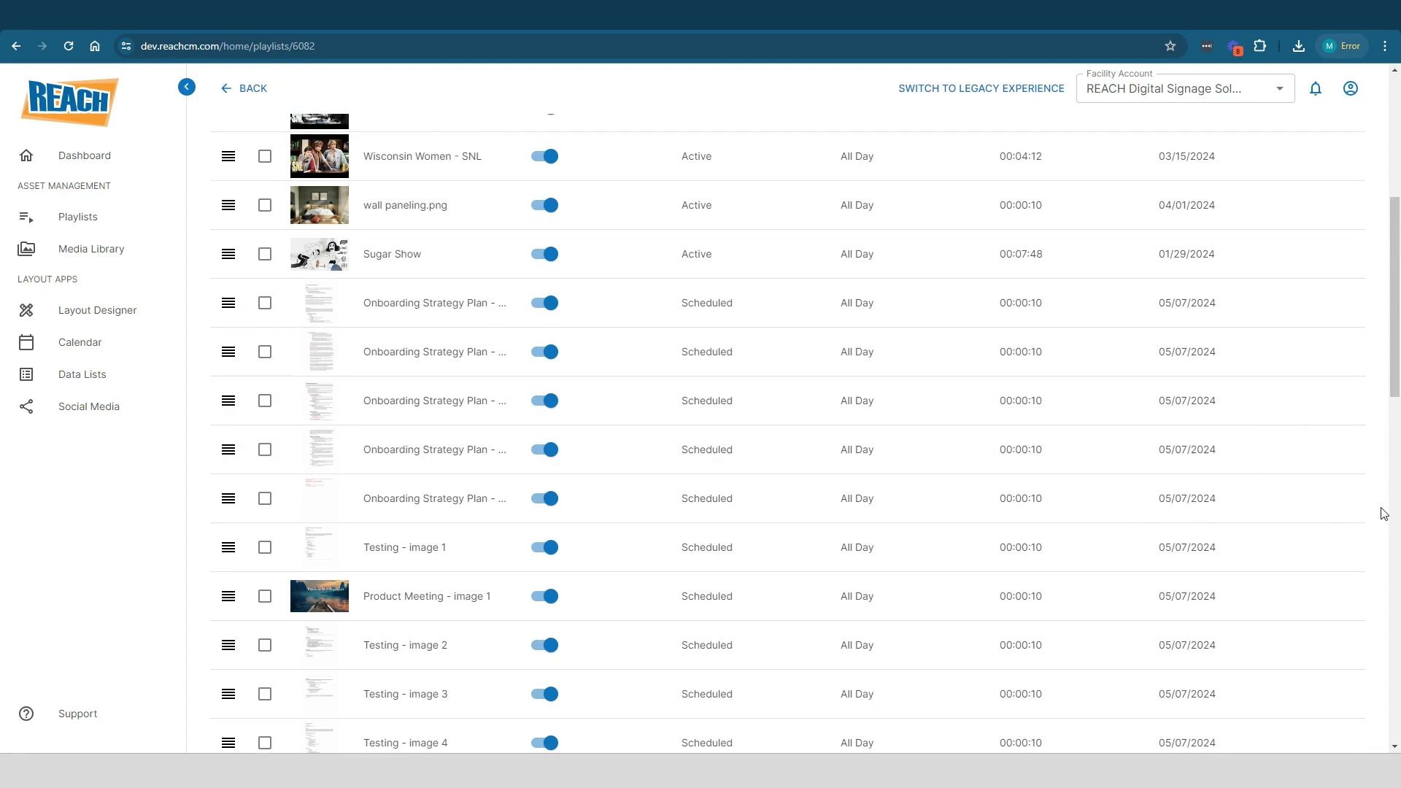
scroll(1382, 510, up, 6)
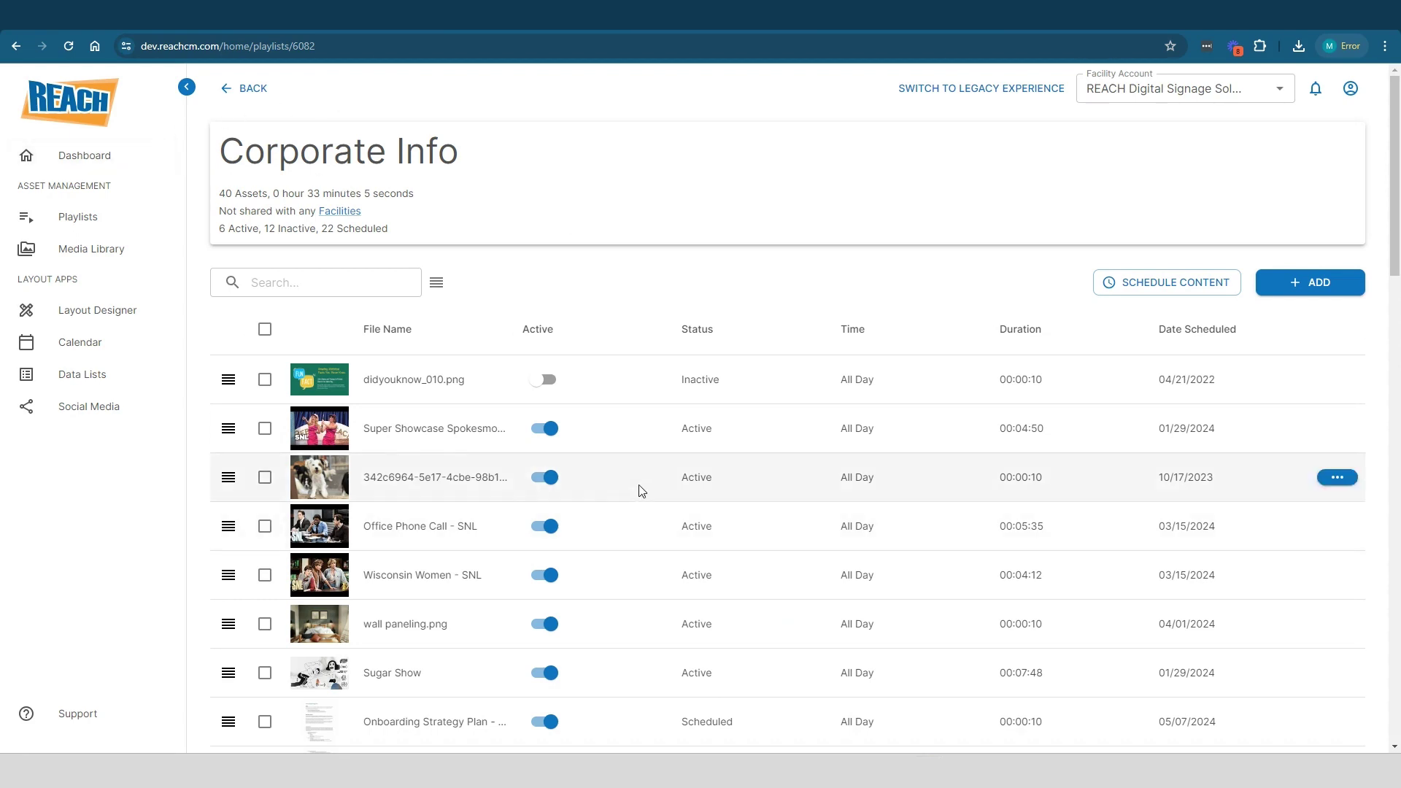
scroll(661, 475, down, 1)
scroll(663, 467, down, 4)
scroll(663, 468, up, 5)
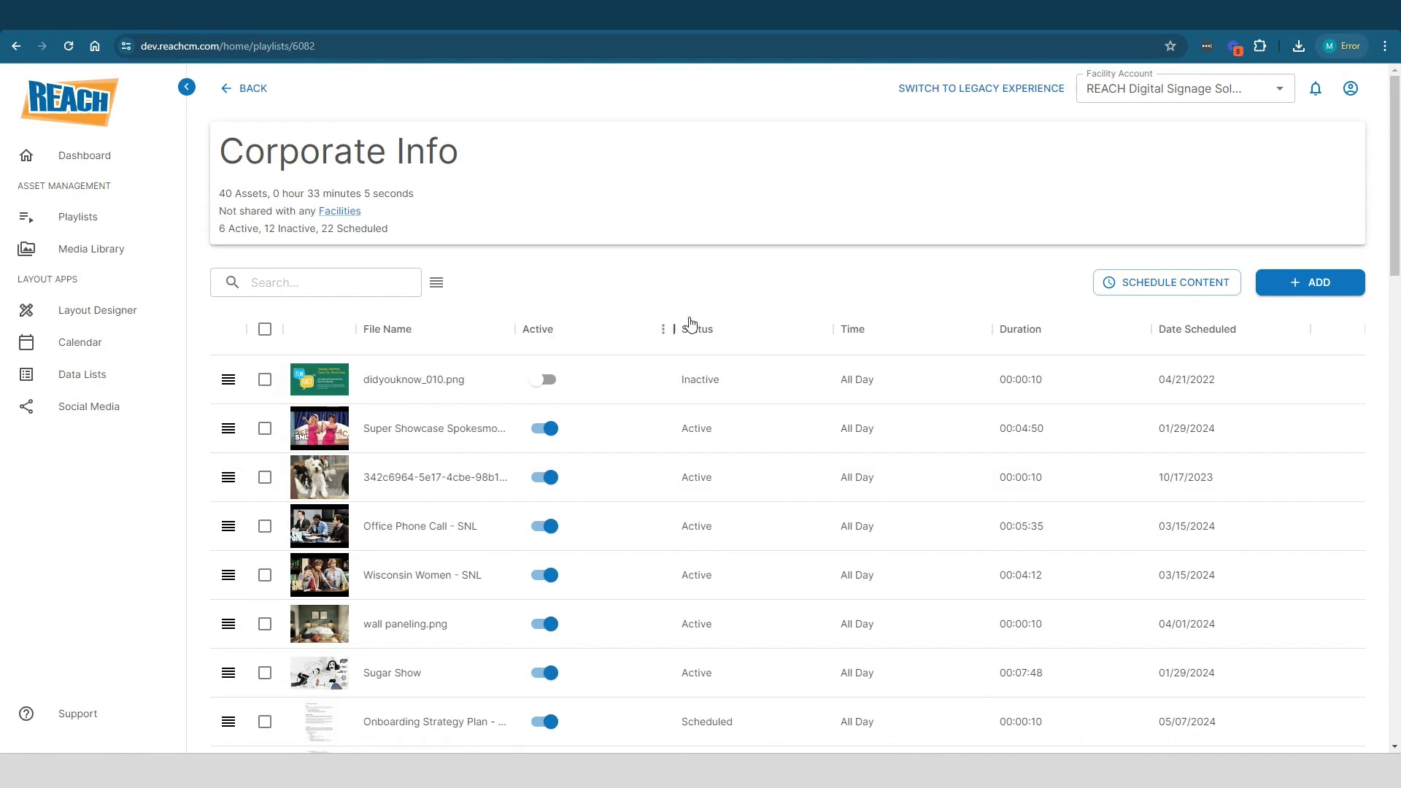
Sort the playlist items by status in ascending order and review the active, inactive and scheduled groups
click(725, 333)
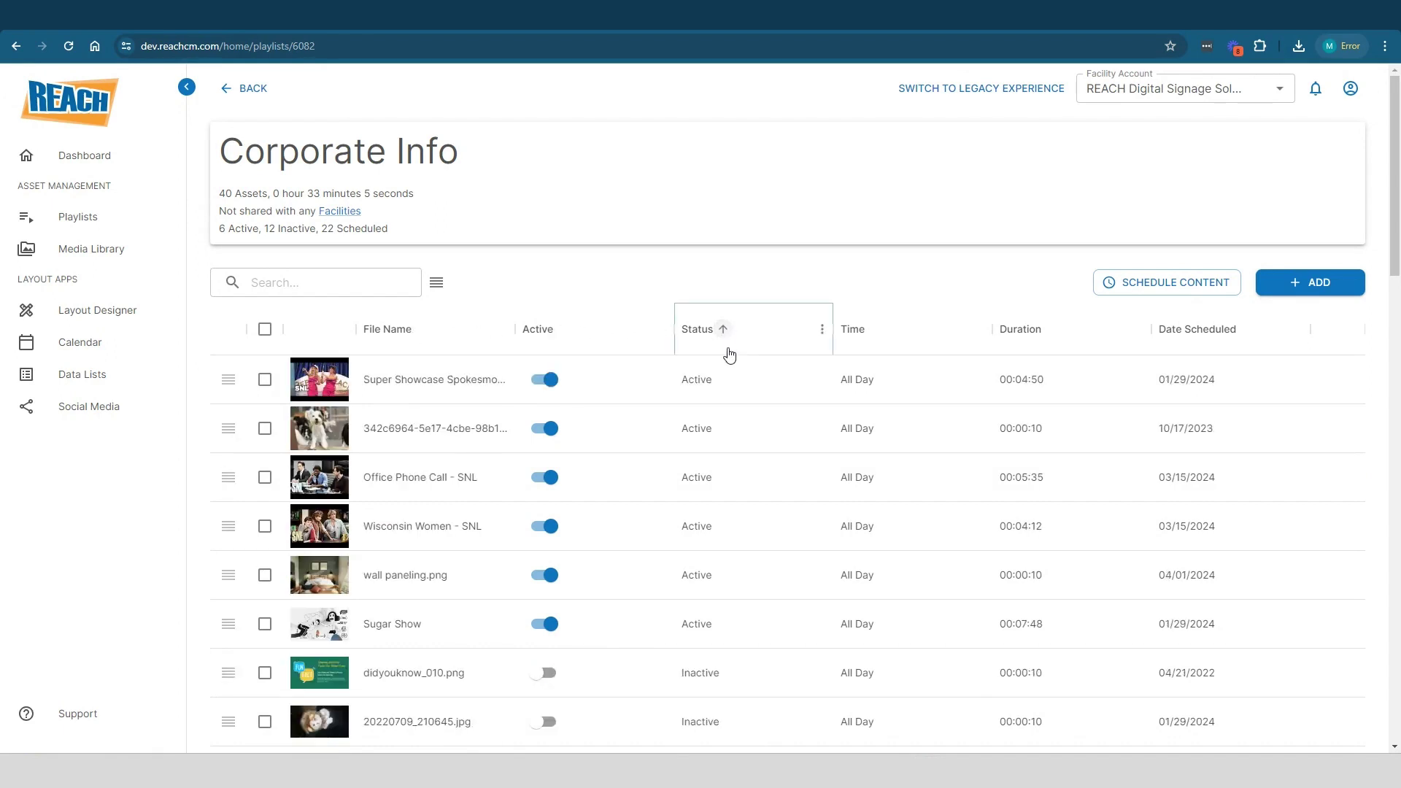
scroll(753, 387, down, 1)
scroll(752, 378, down, 10)
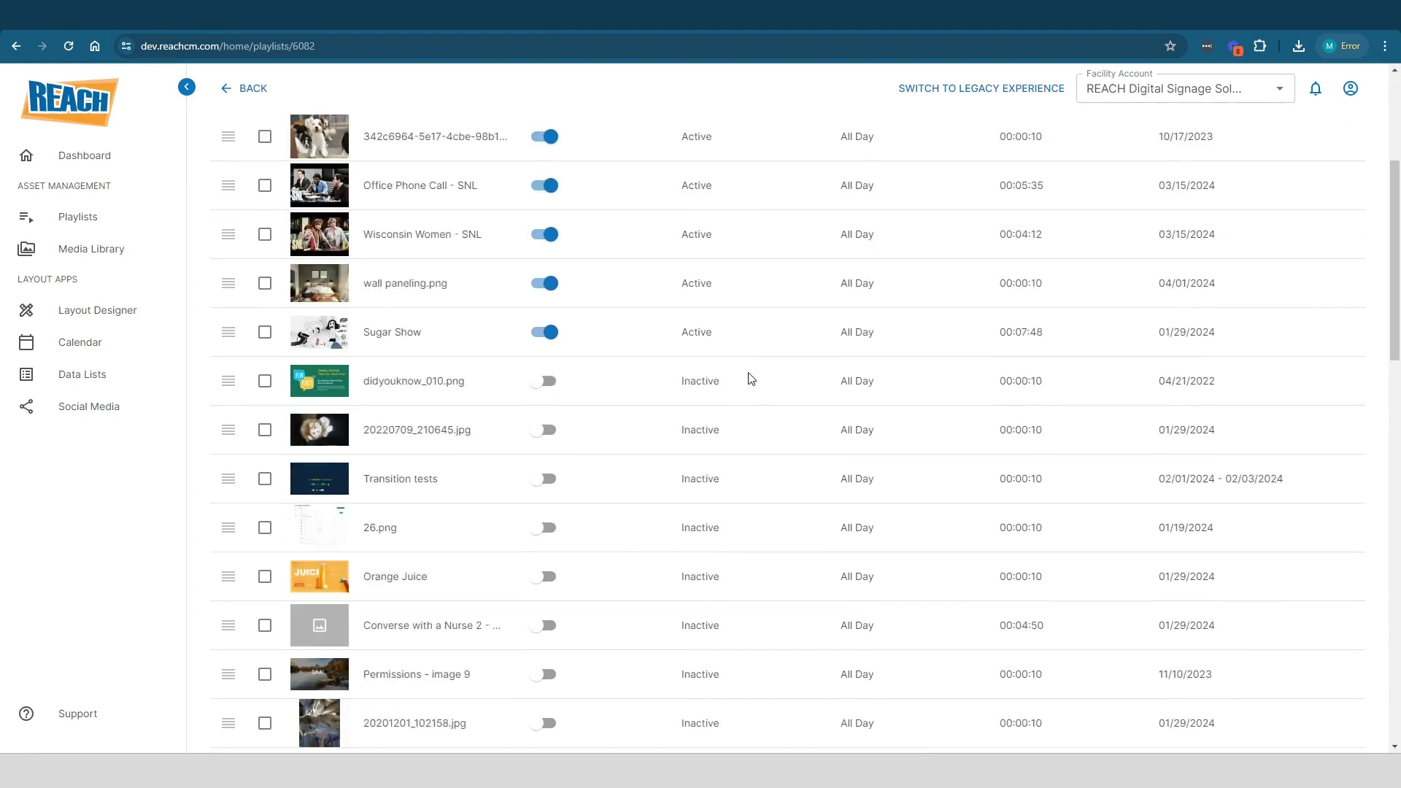
scroll(763, 457, down, 3)
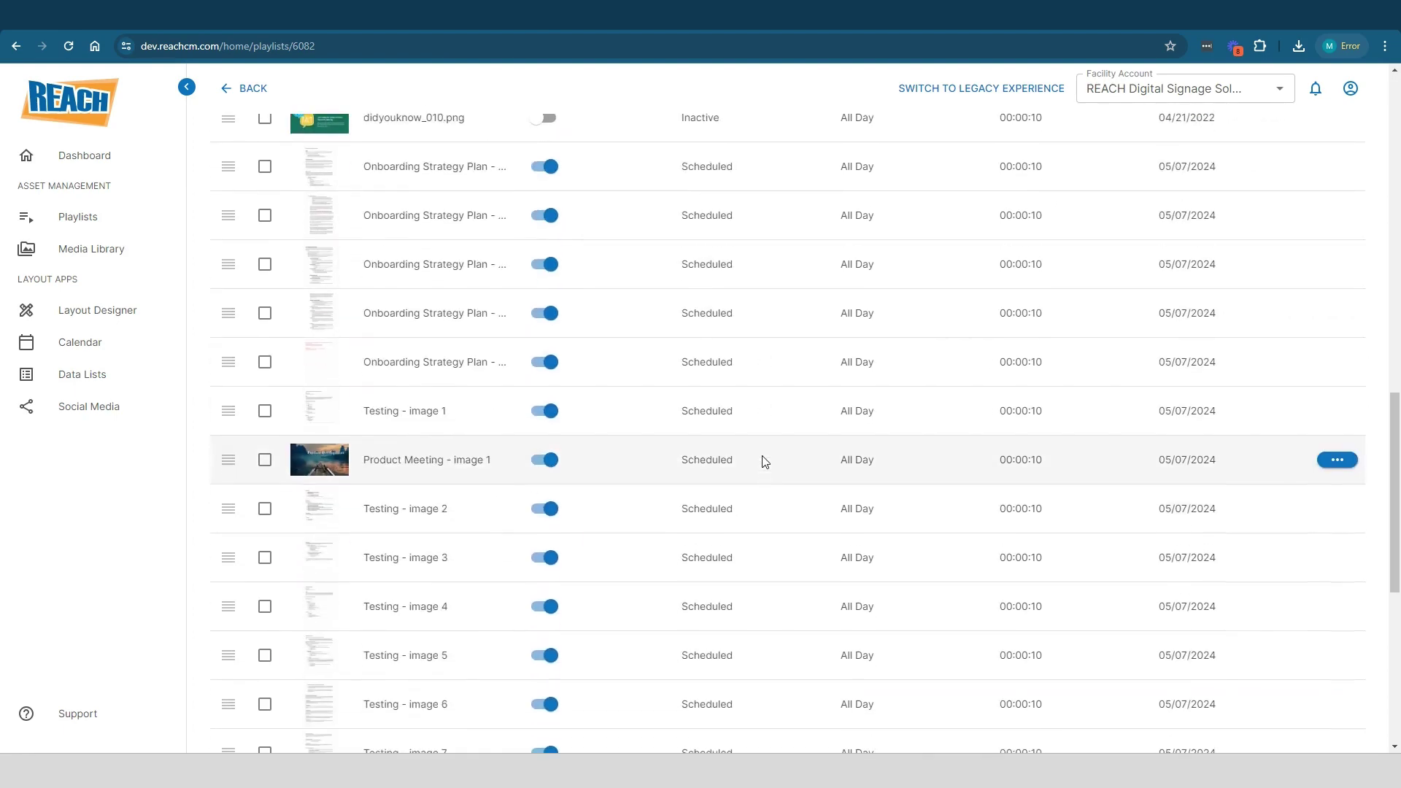
scroll(764, 461, up, 10)
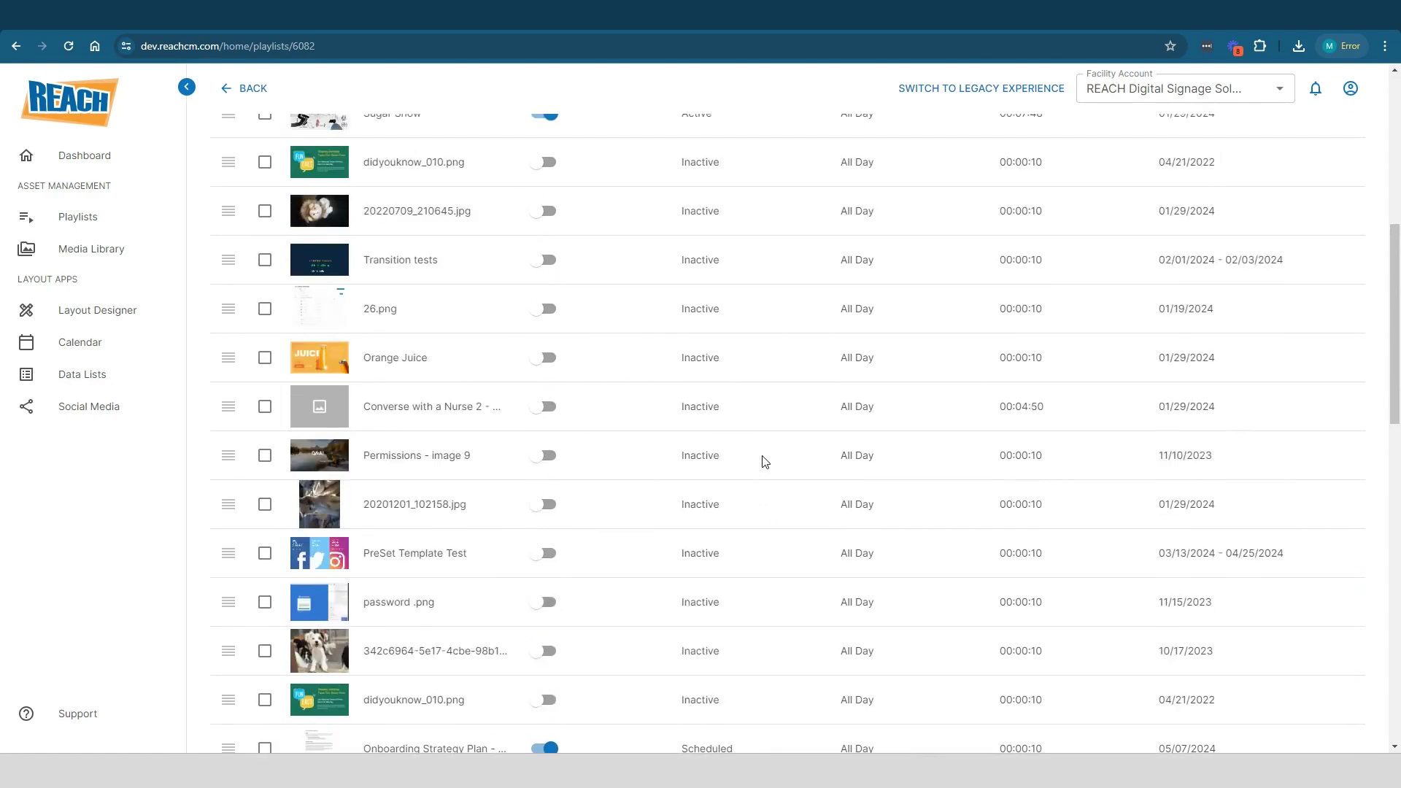
scroll(764, 461, up, 4)
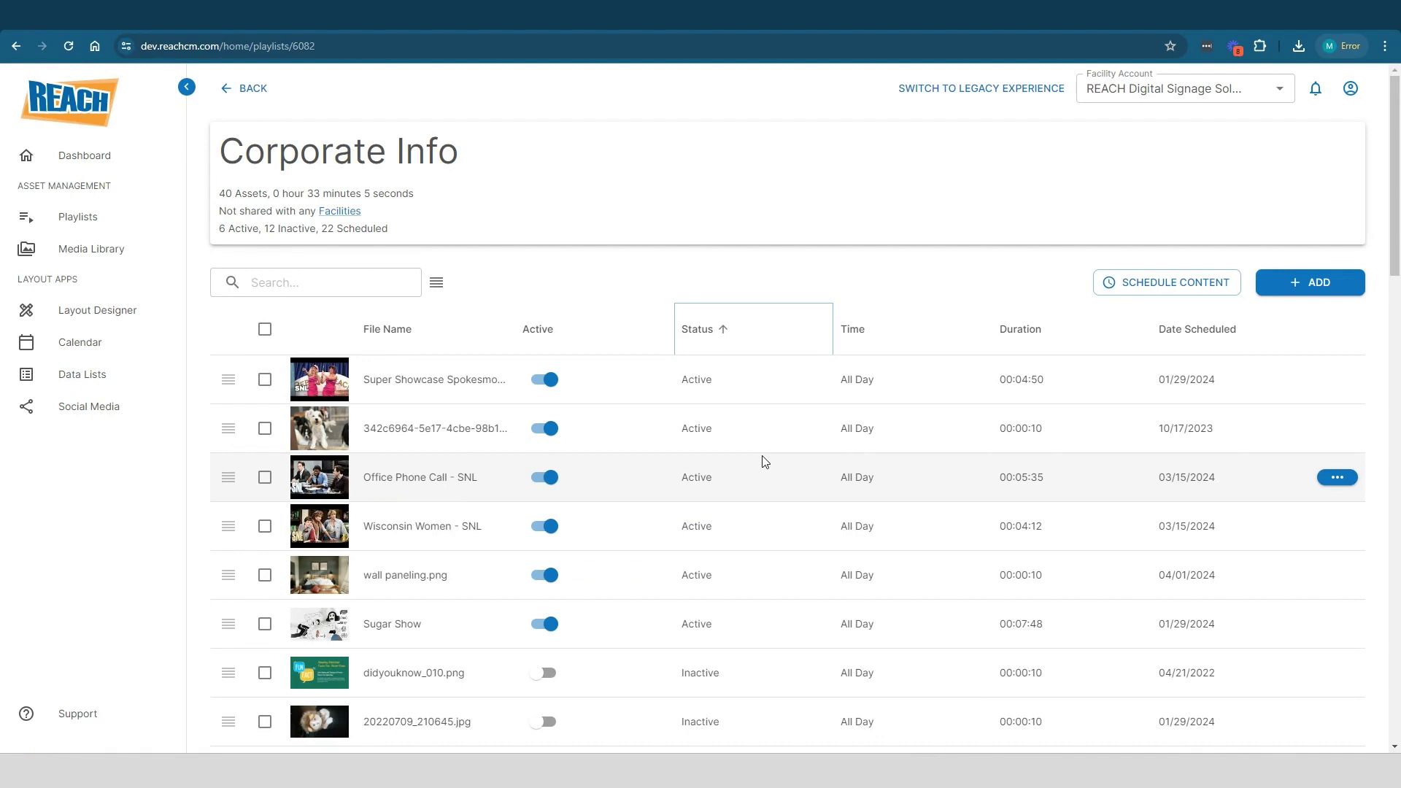
scroll(796, 546, down, 1)
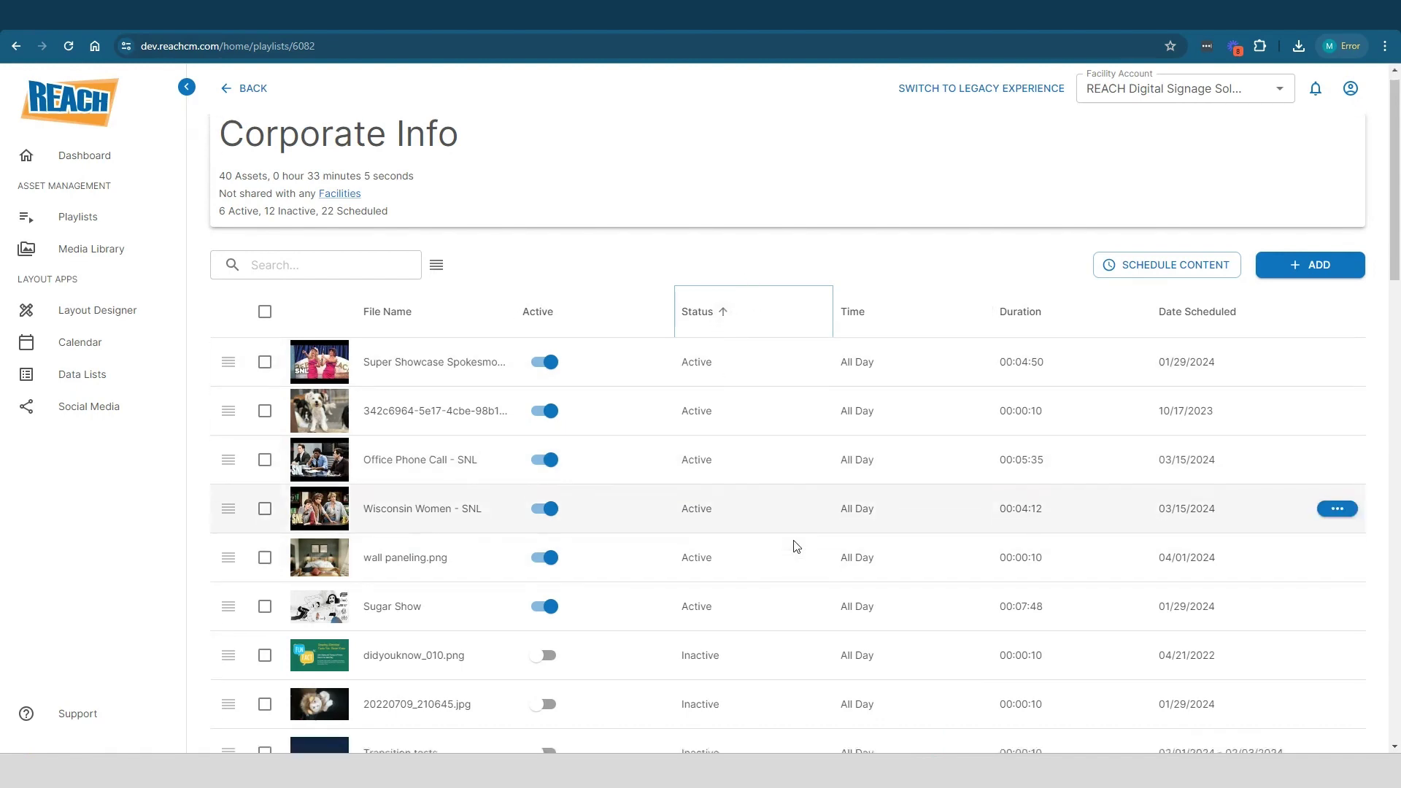
scroll(796, 546, down, 3)
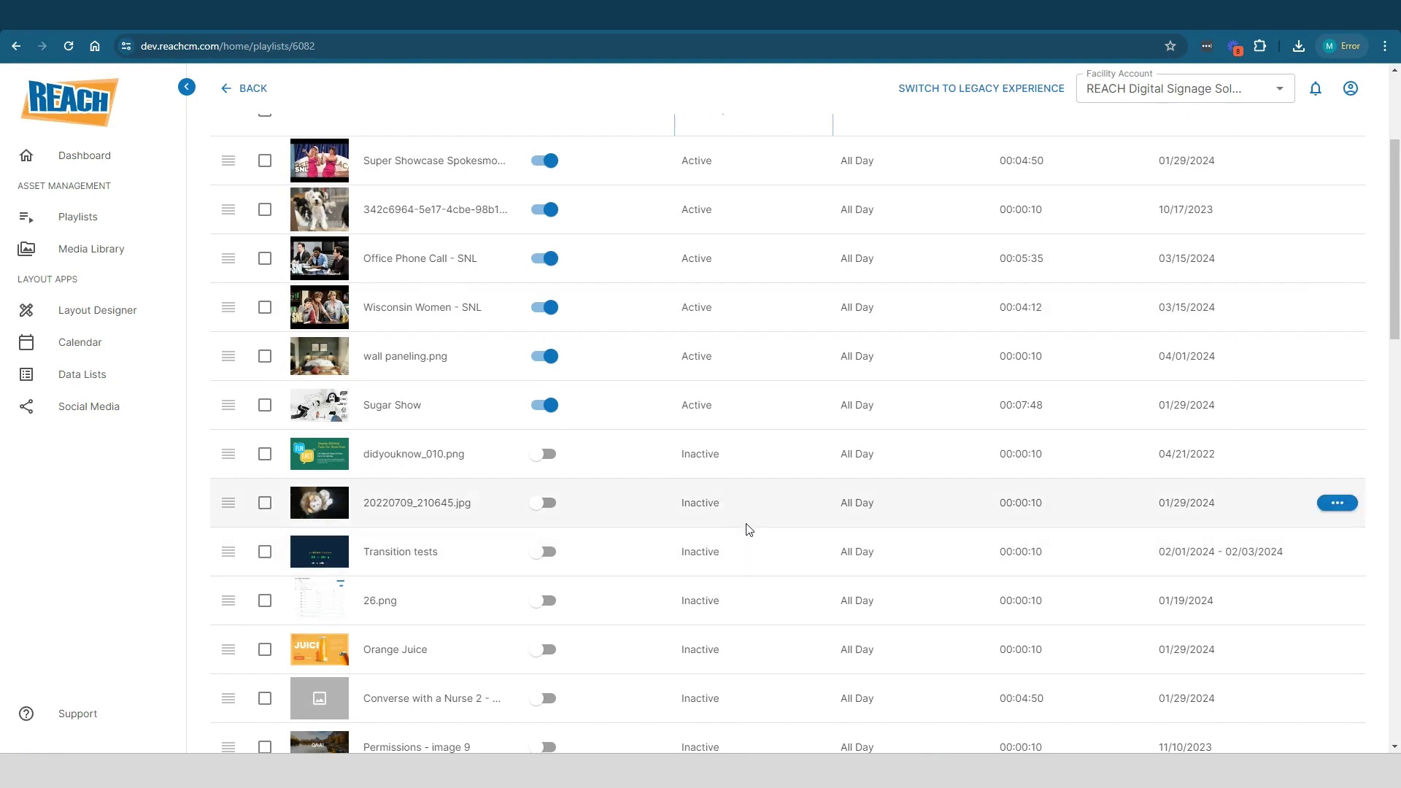
scroll(746, 529, up, 2)
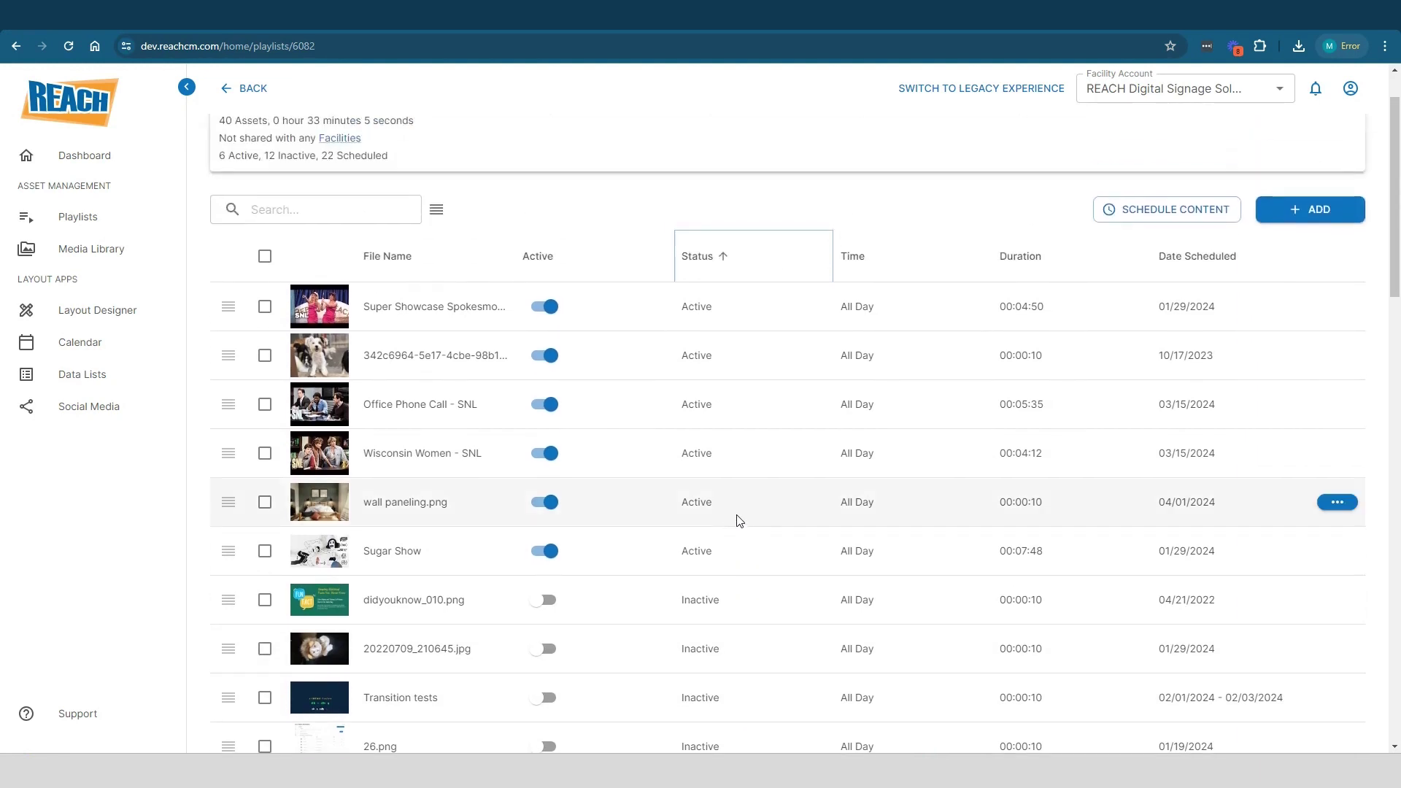
scroll(1095, 366, up, 1)
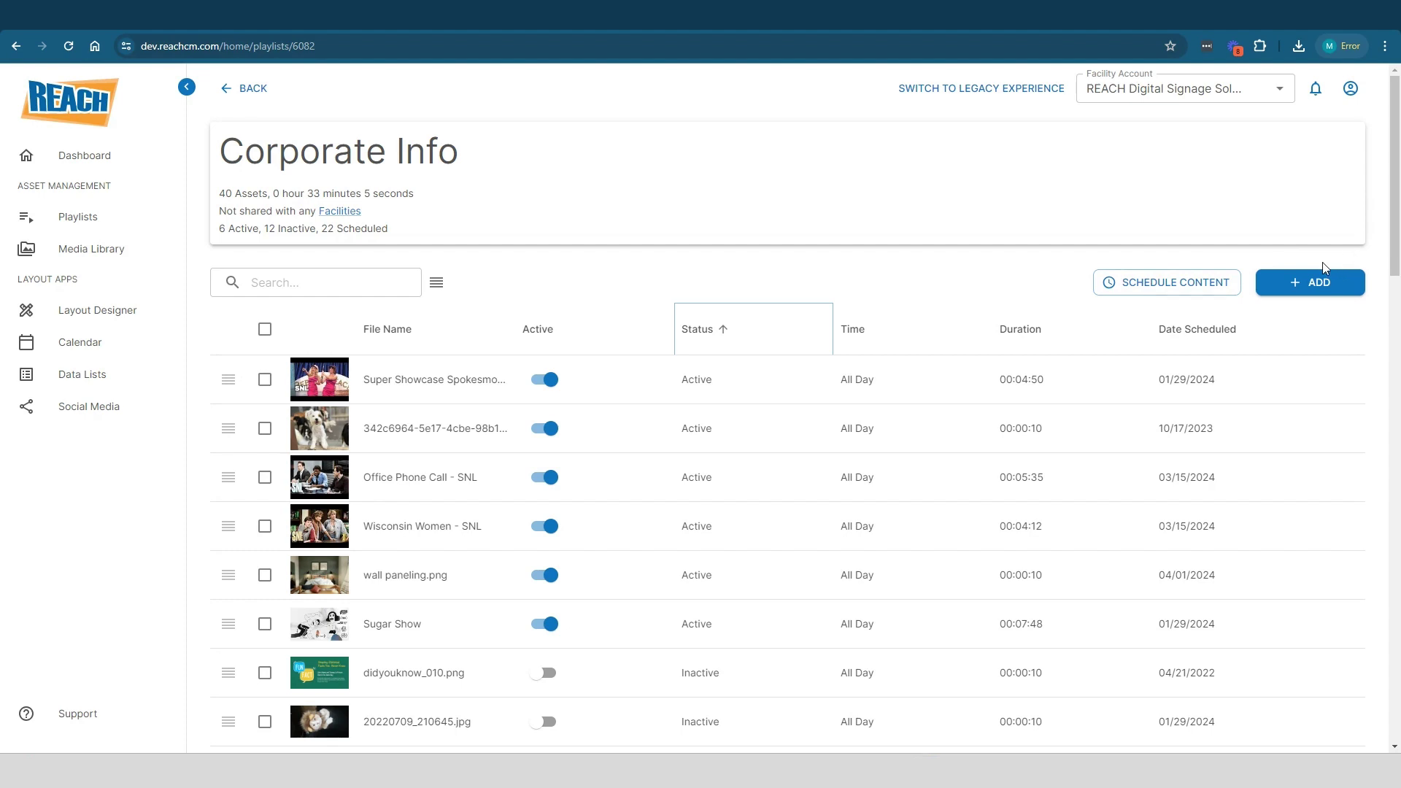
Examine the asset kinds offered for scheduling content, continue with Upload Files, and close the upload form without adding a file
click(1200, 290)
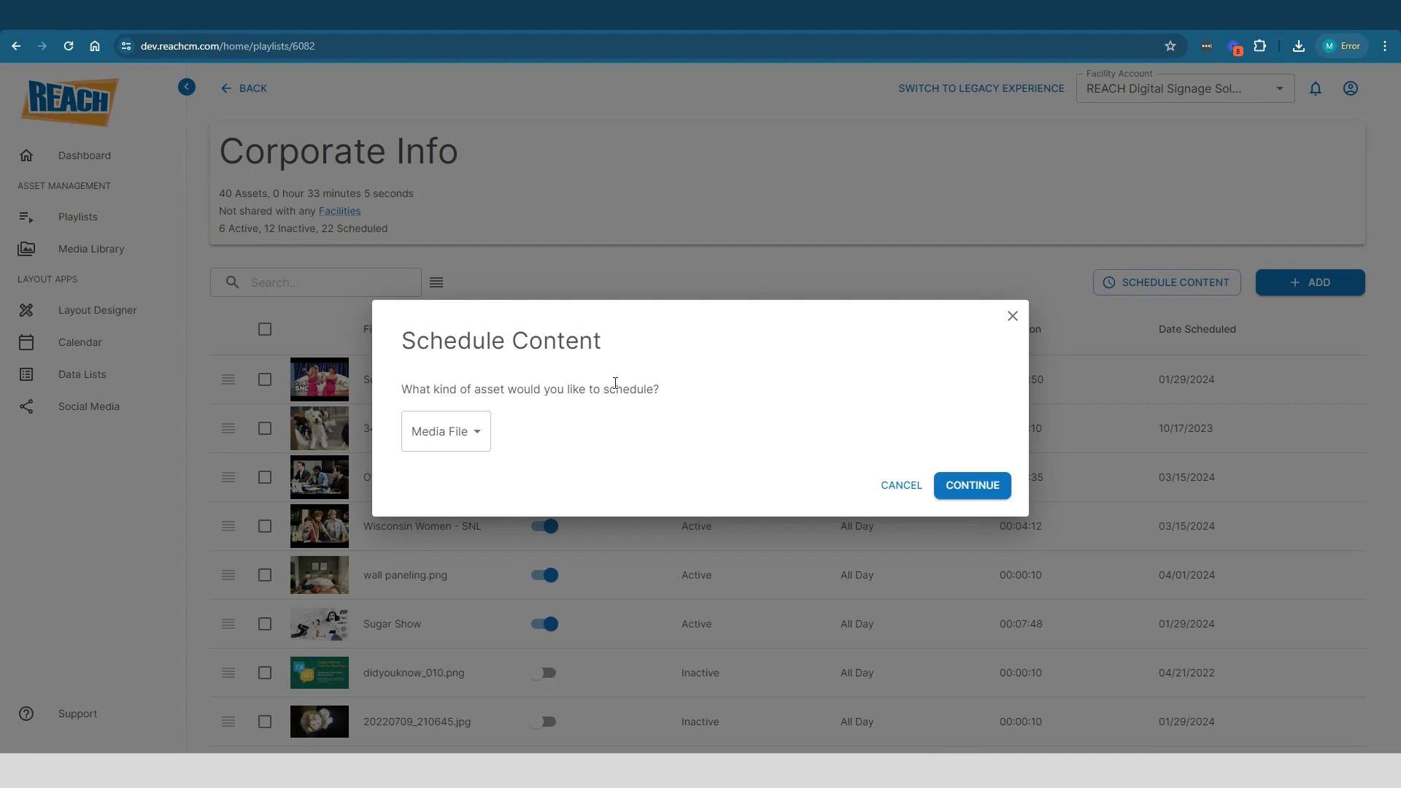
click(487, 437)
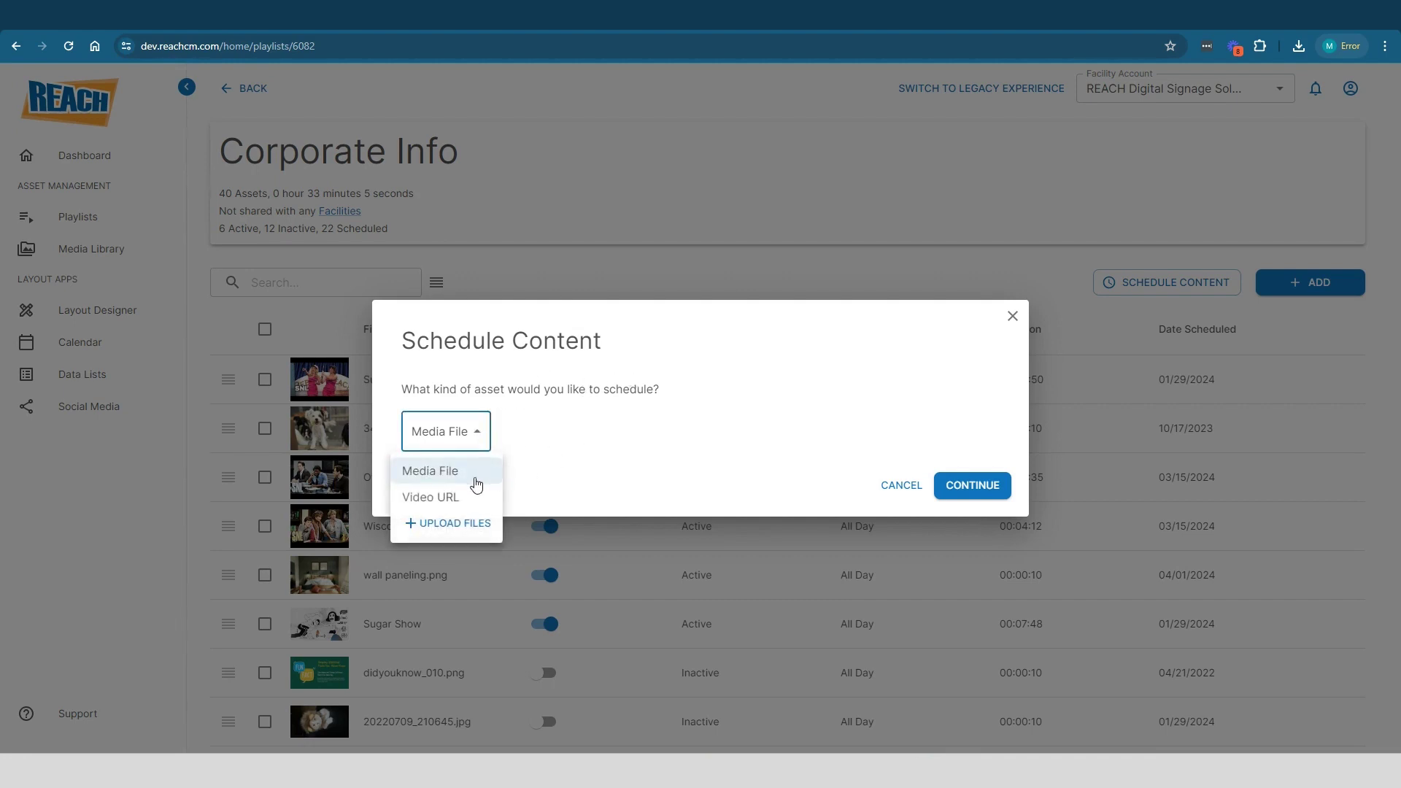
click(686, 455)
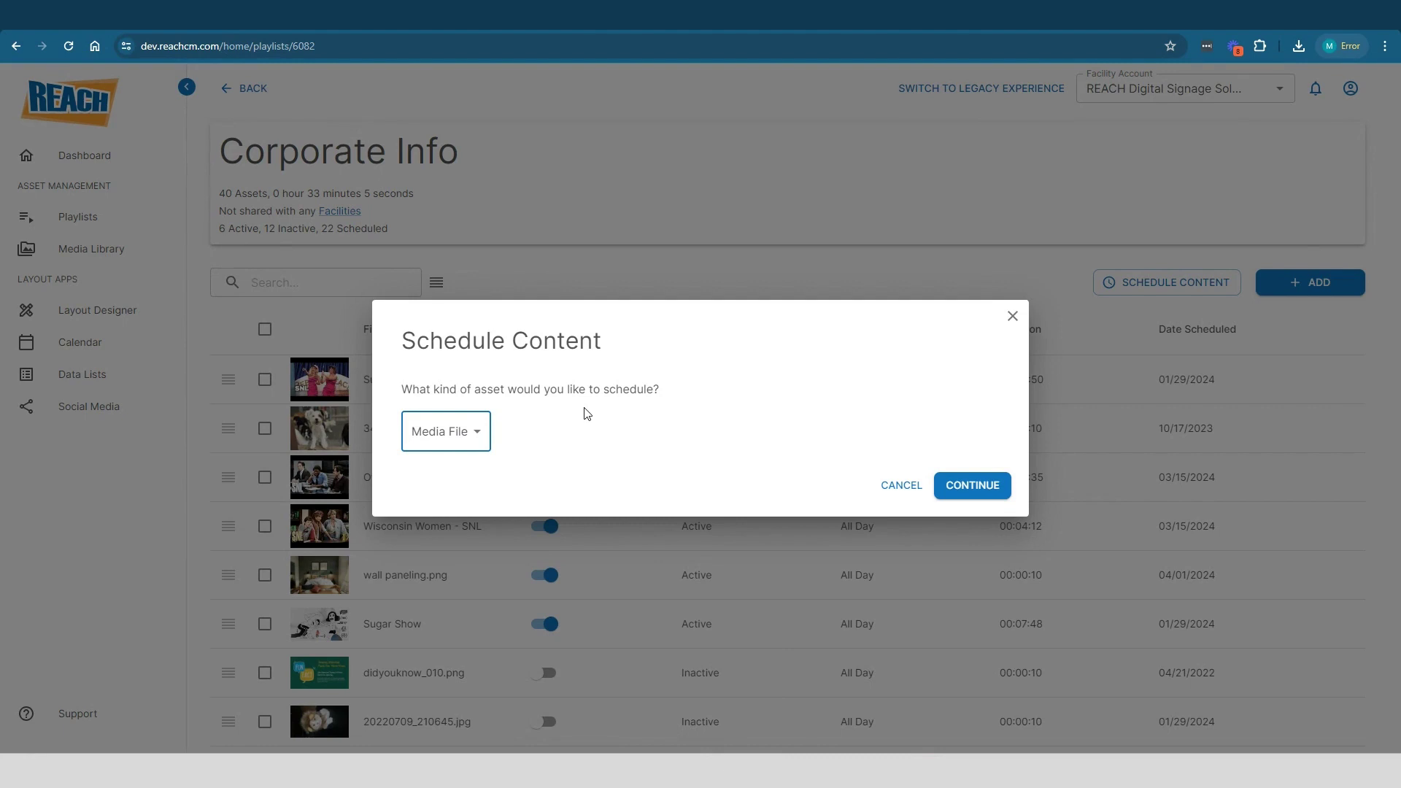
click(480, 436)
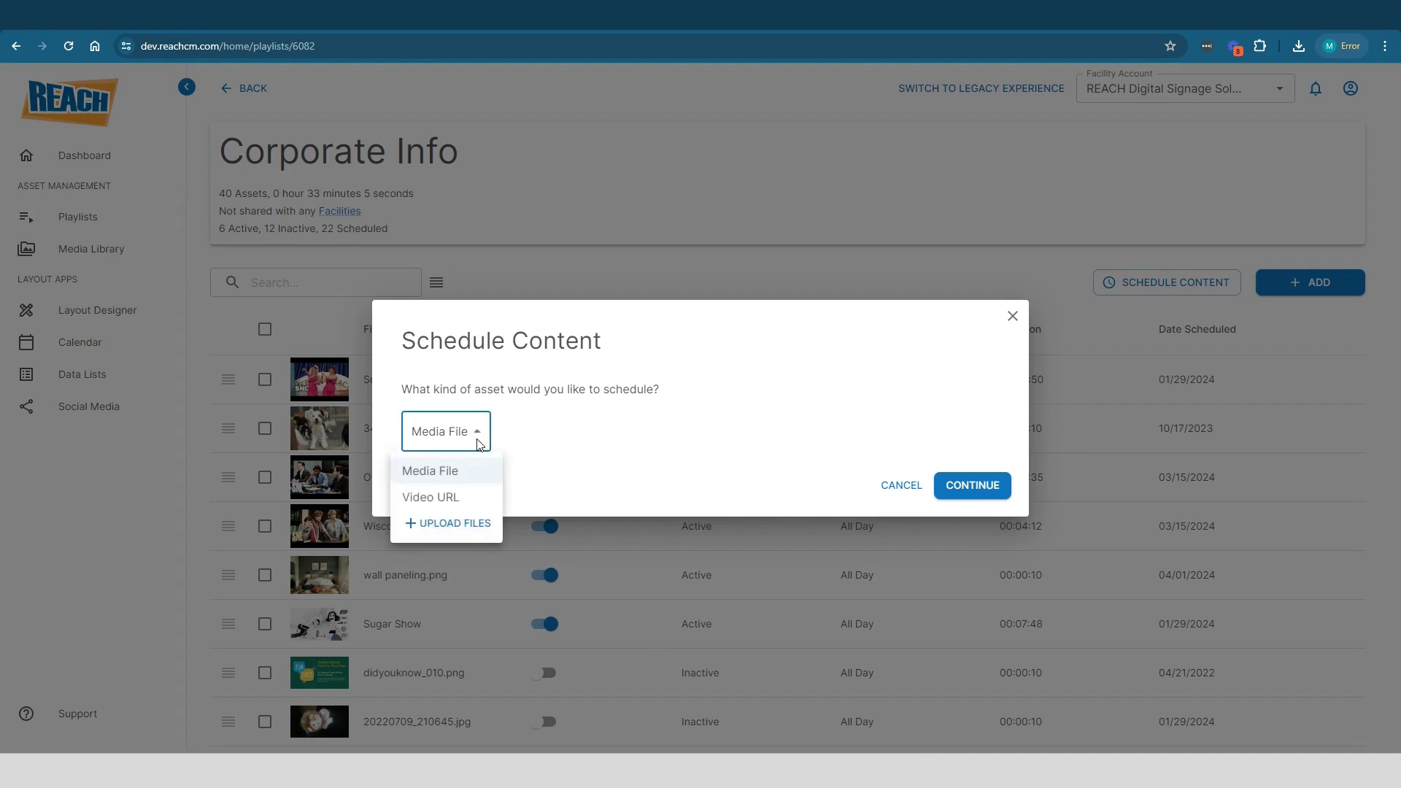
click(459, 524)
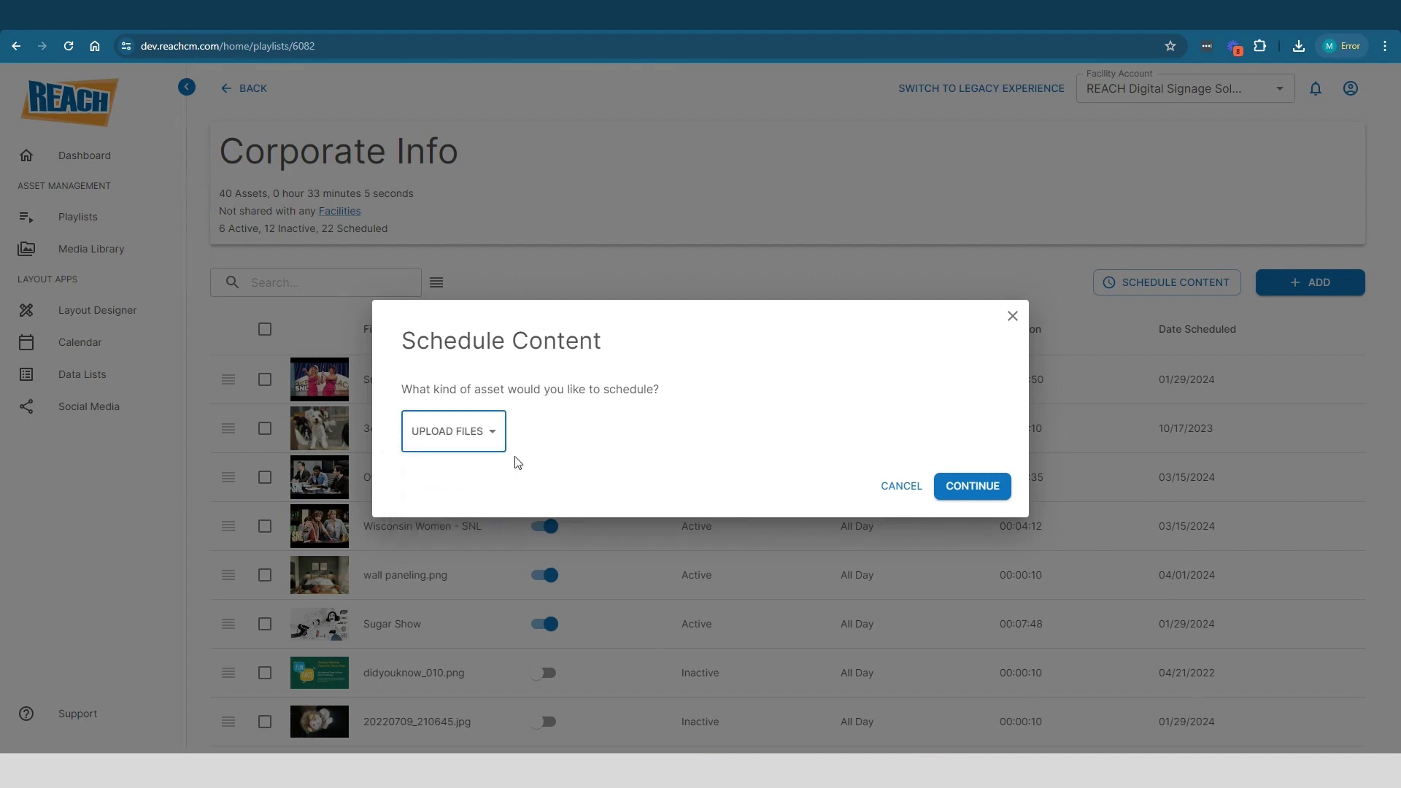
click(974, 486)
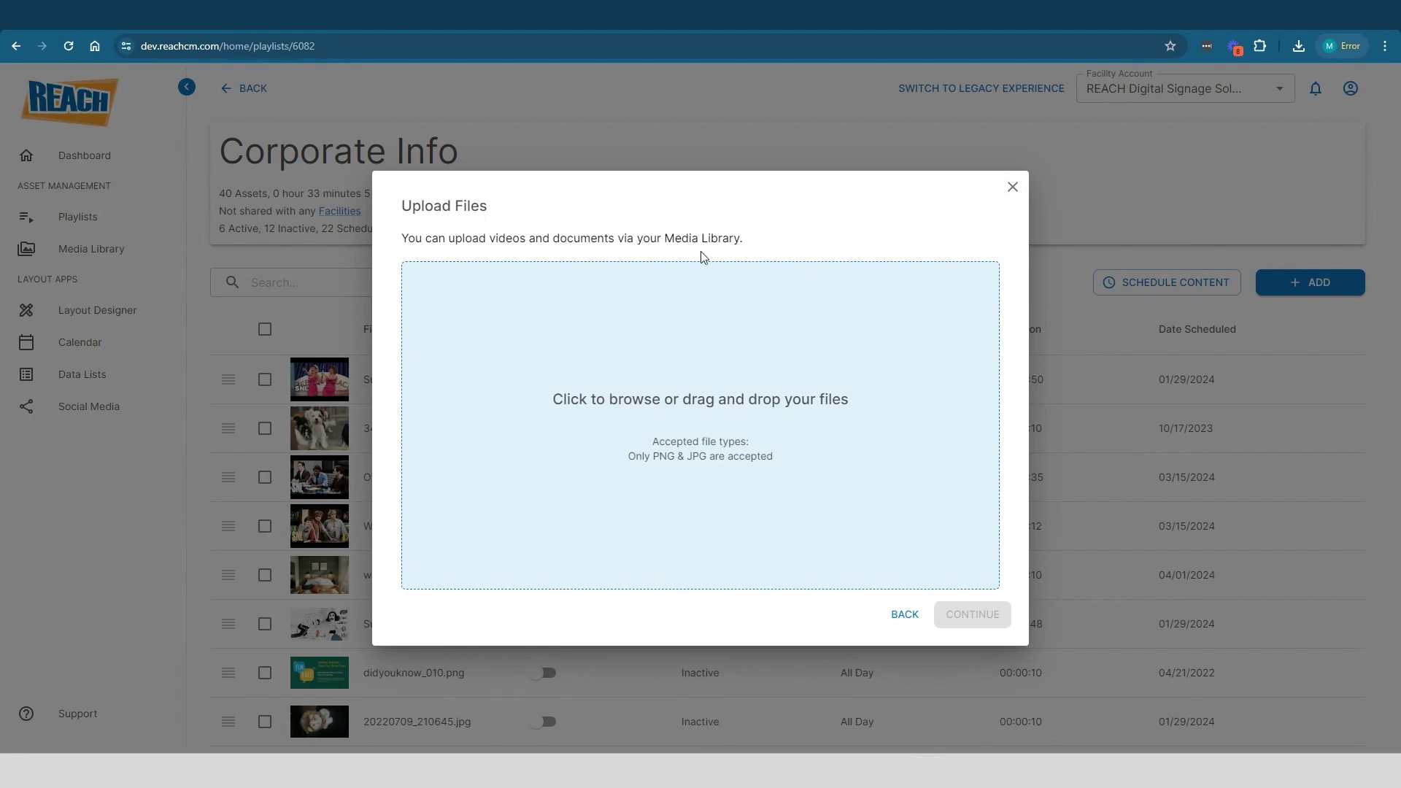
click(1012, 187)
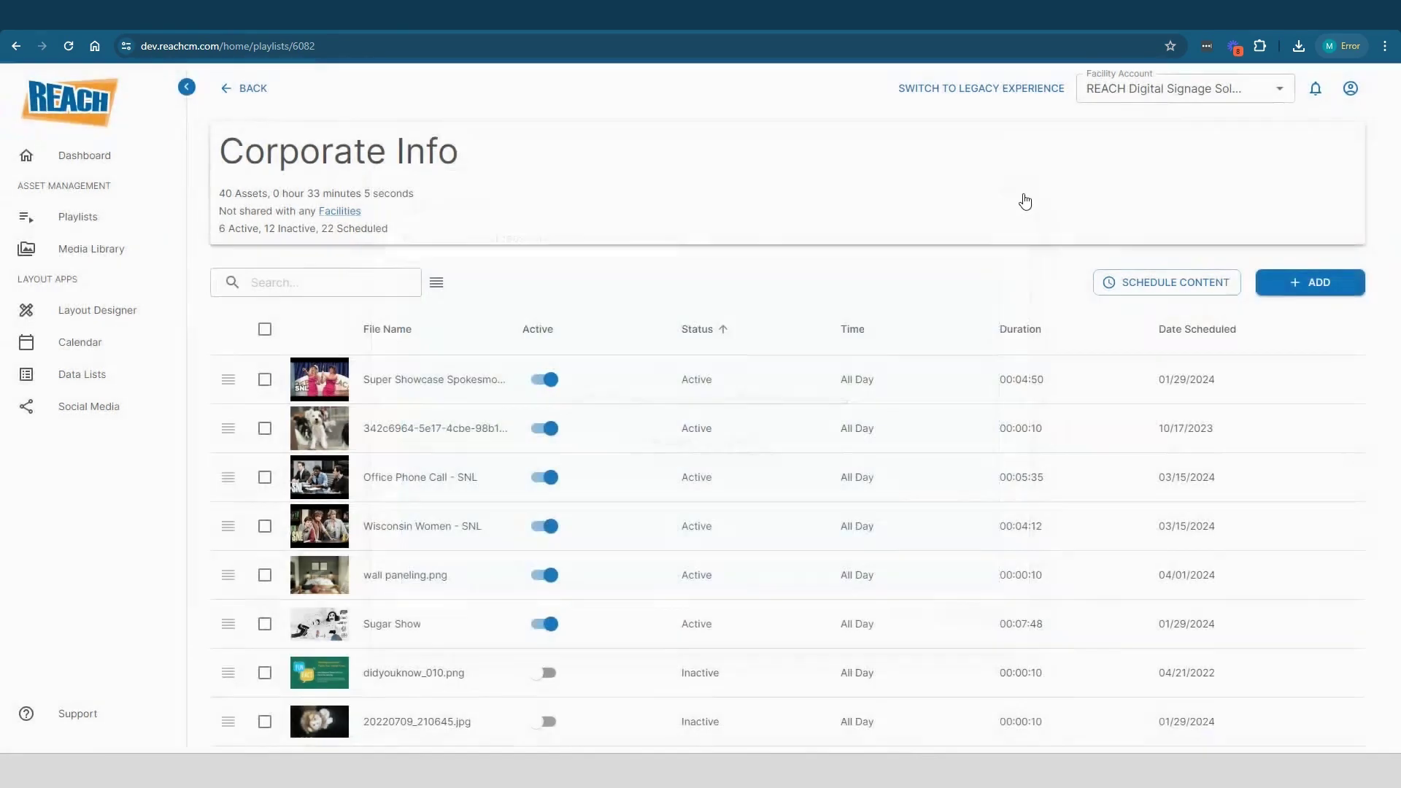
Examine the upload form for adding files to the playlist, and the row options of the first Super Showcase item
click(1294, 291)
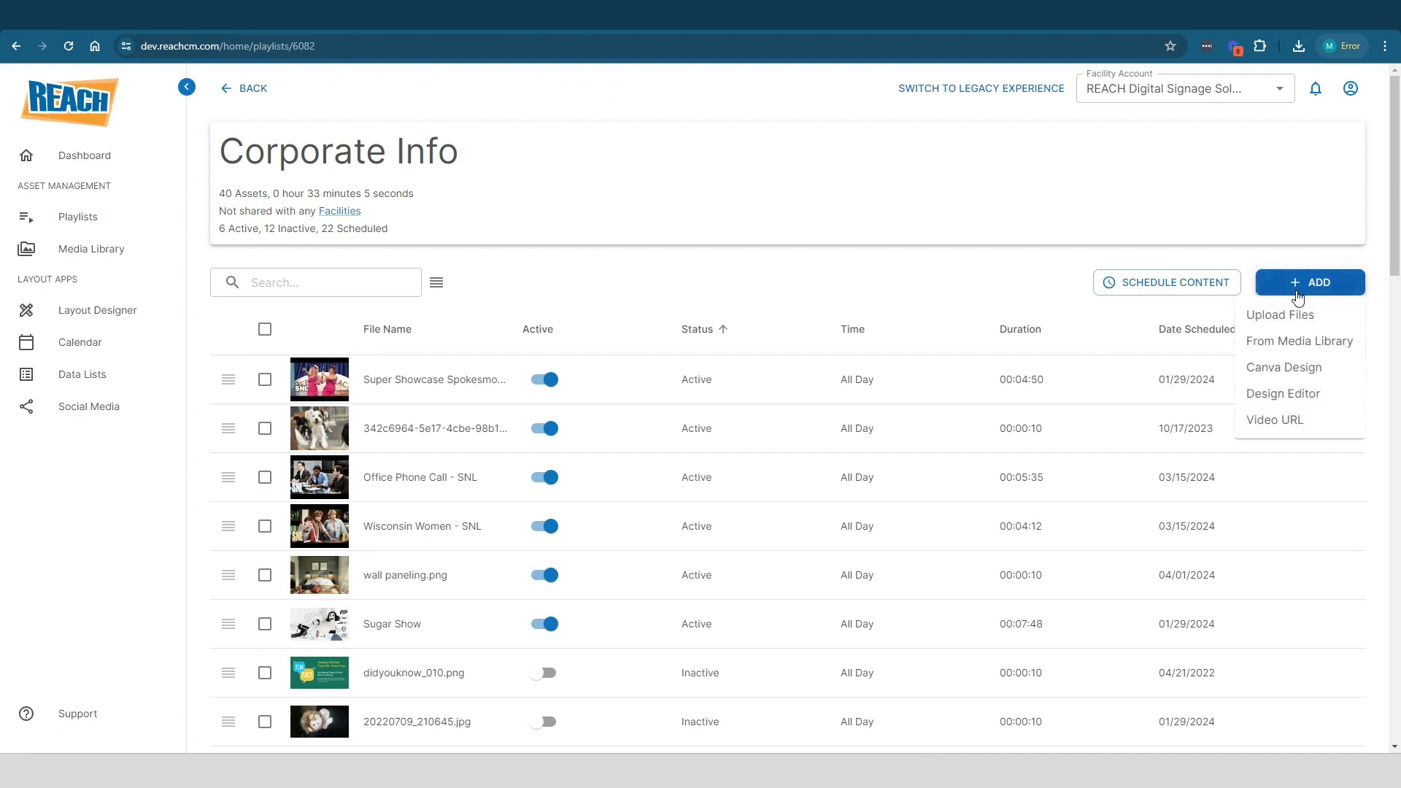
click(1300, 316)
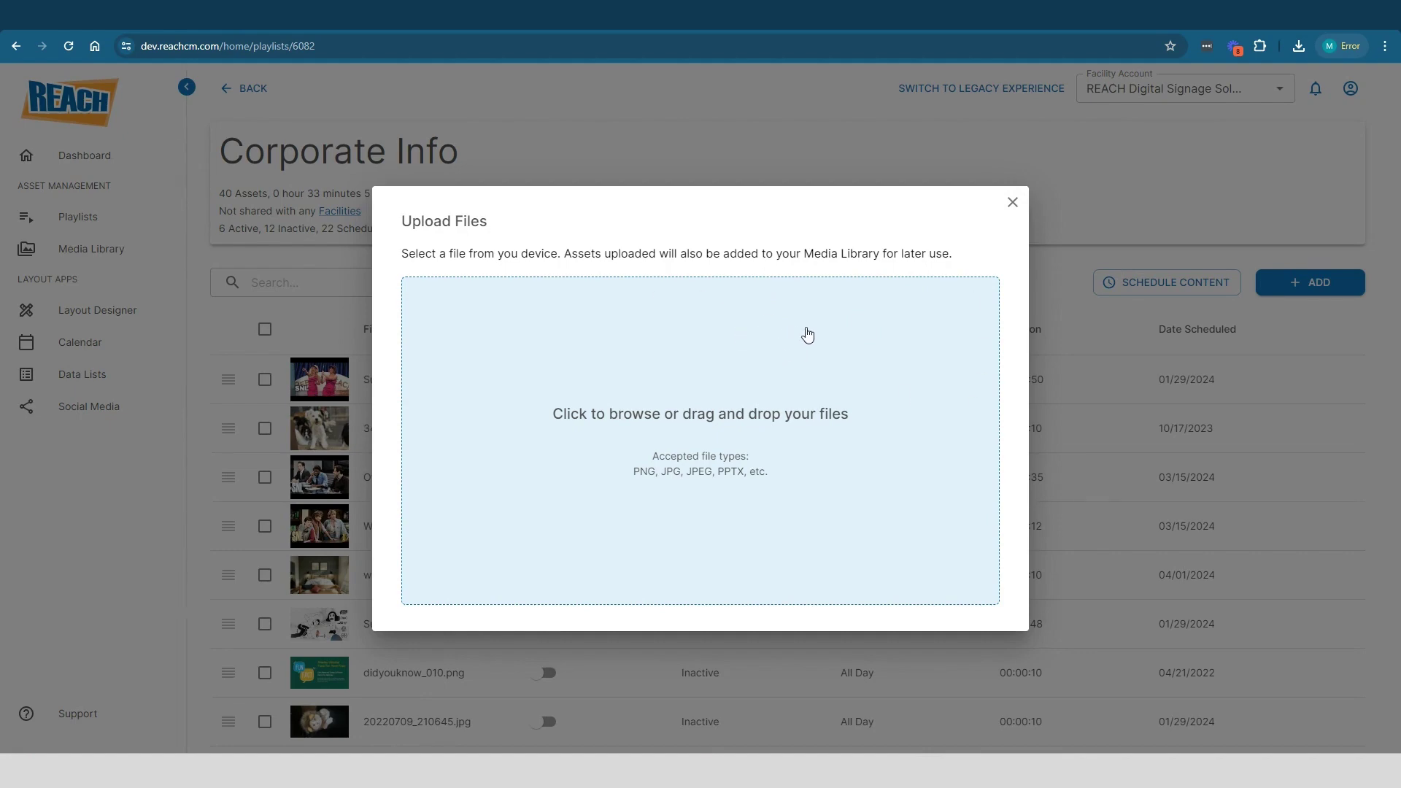
click(1013, 202)
click(1340, 380)
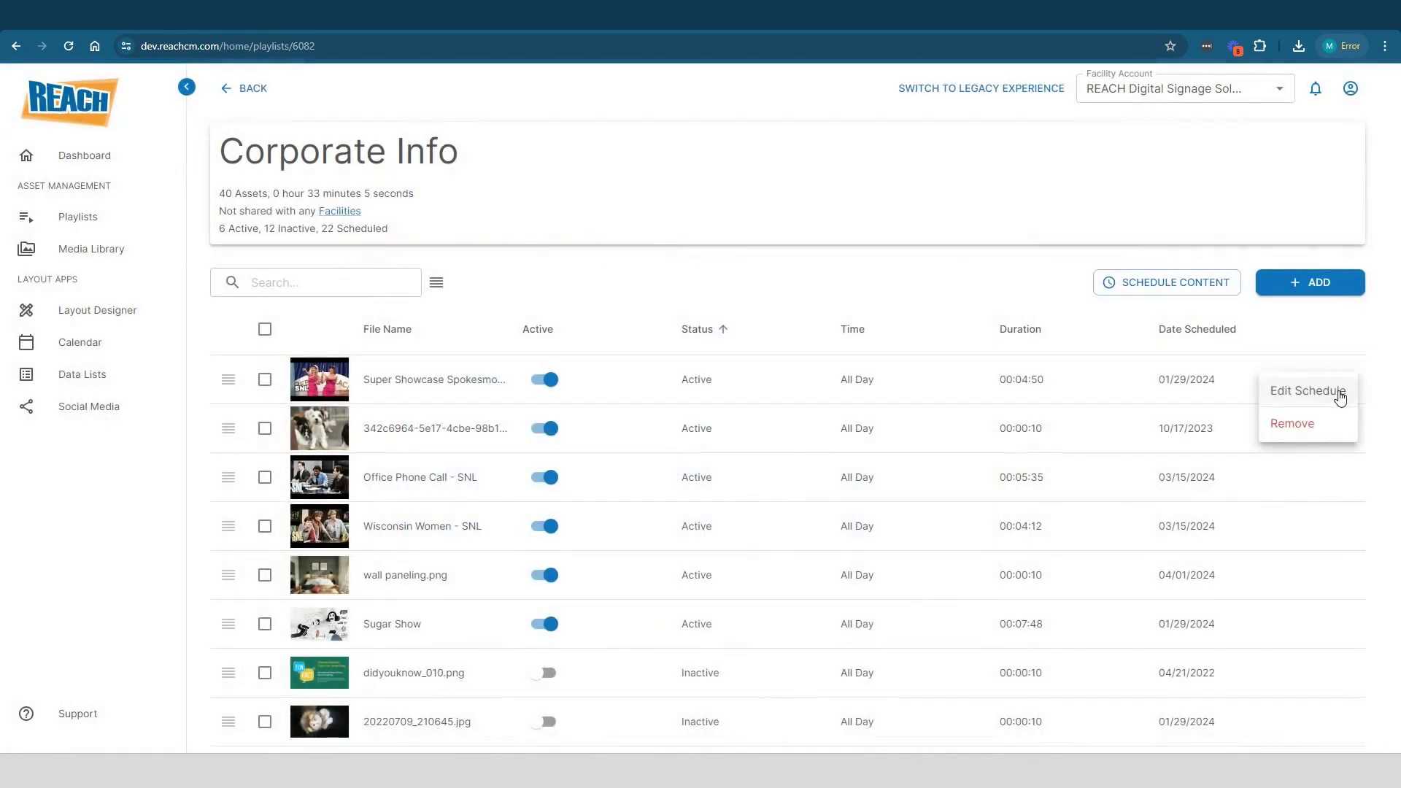
click(994, 277)
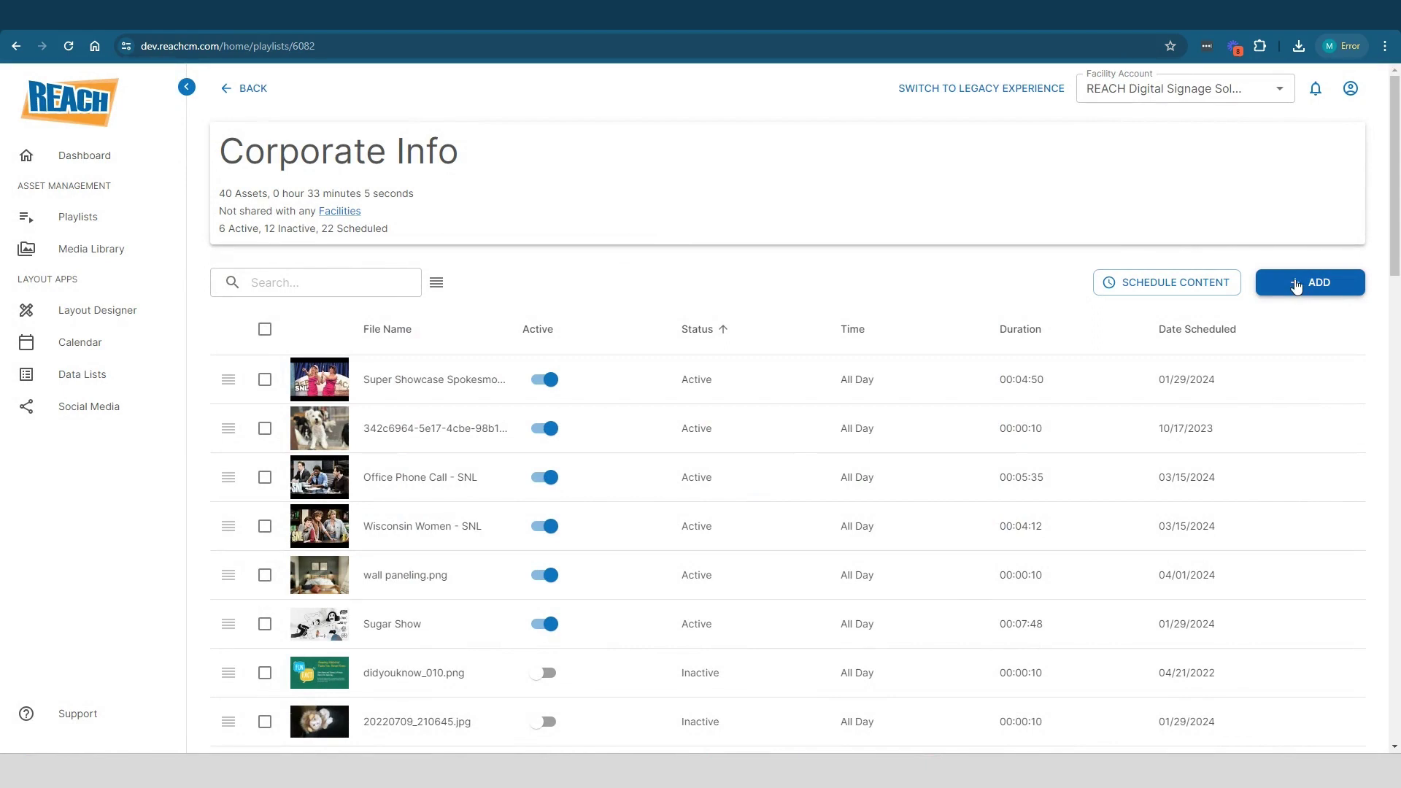
Go to the Media Library and examine its form for uploading files, closing it without adding any
click(117, 260)
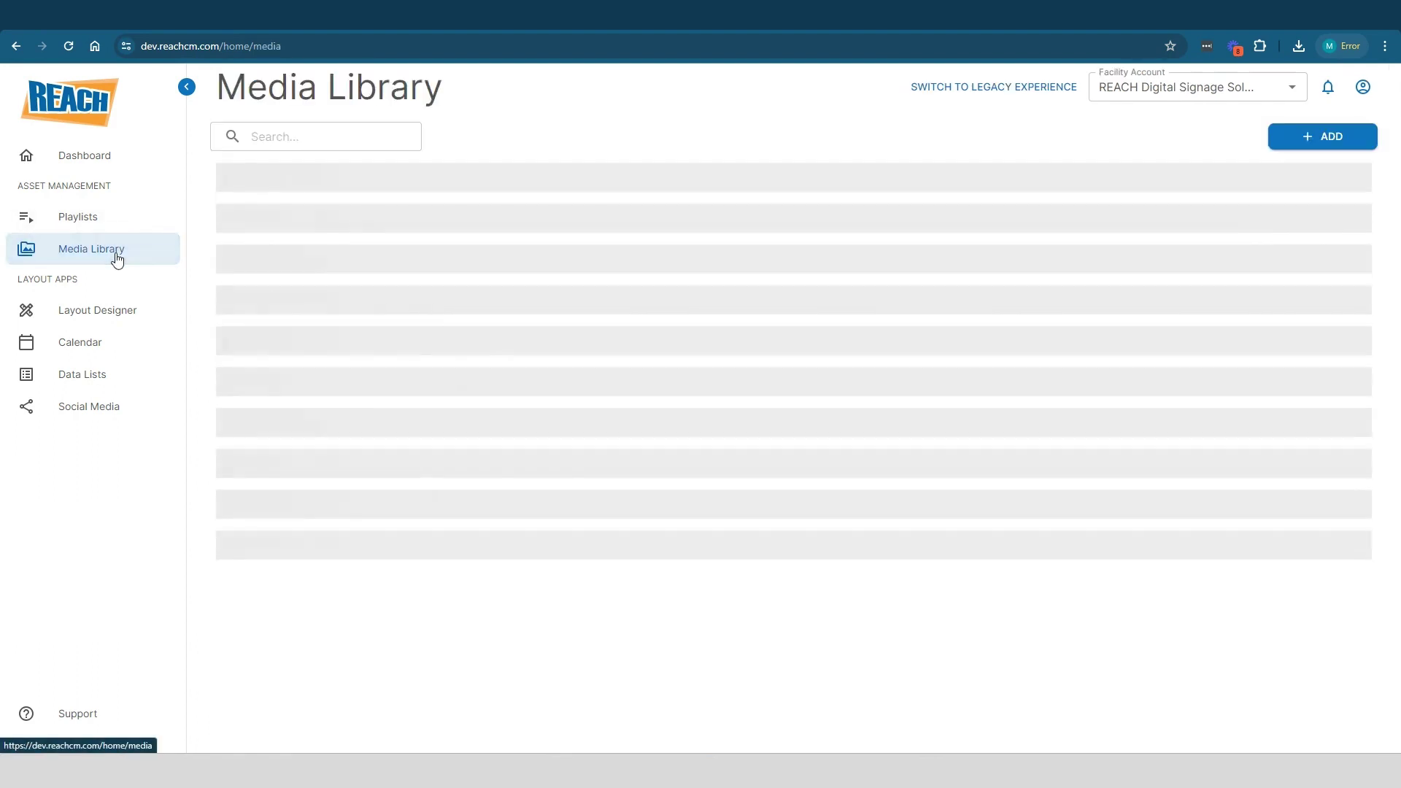
click(1297, 136)
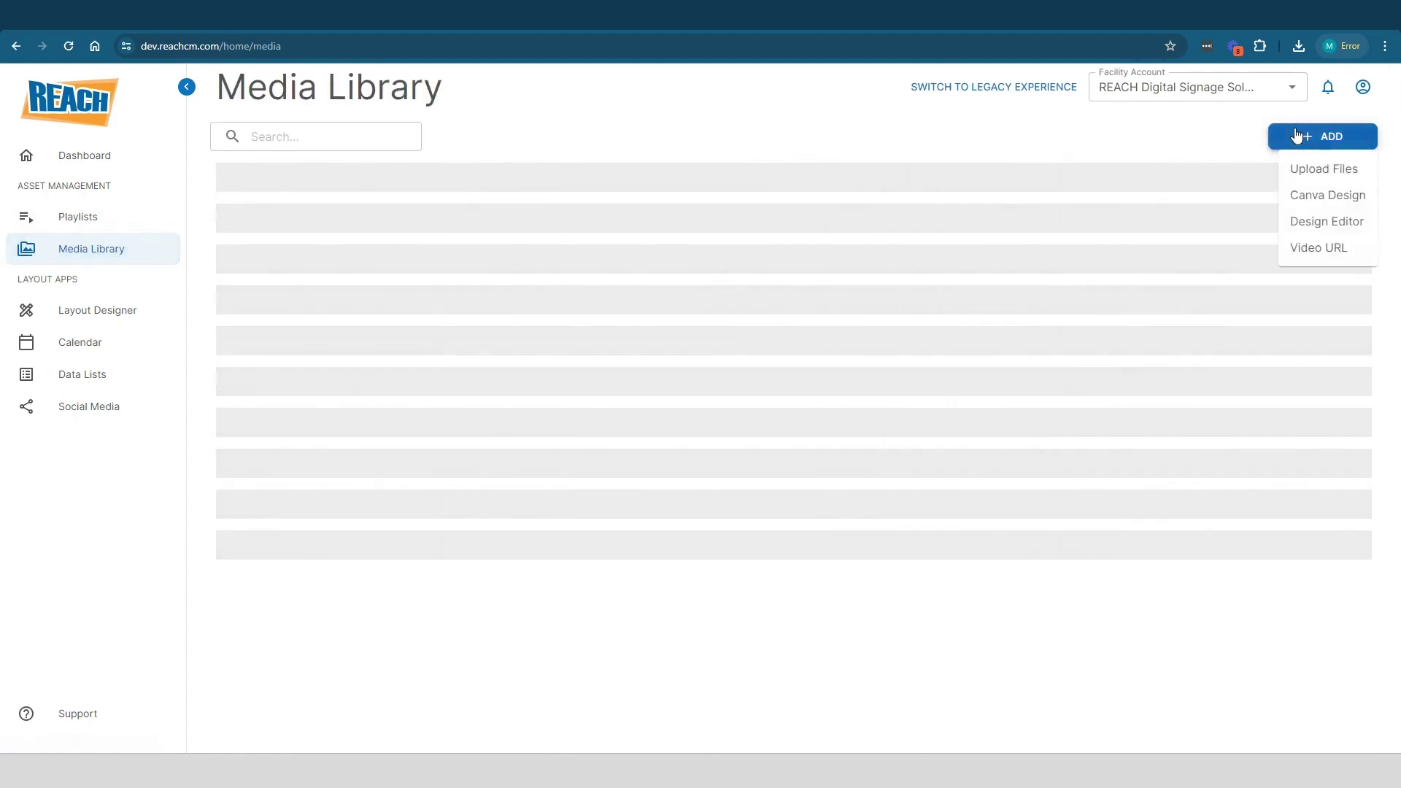
click(1317, 166)
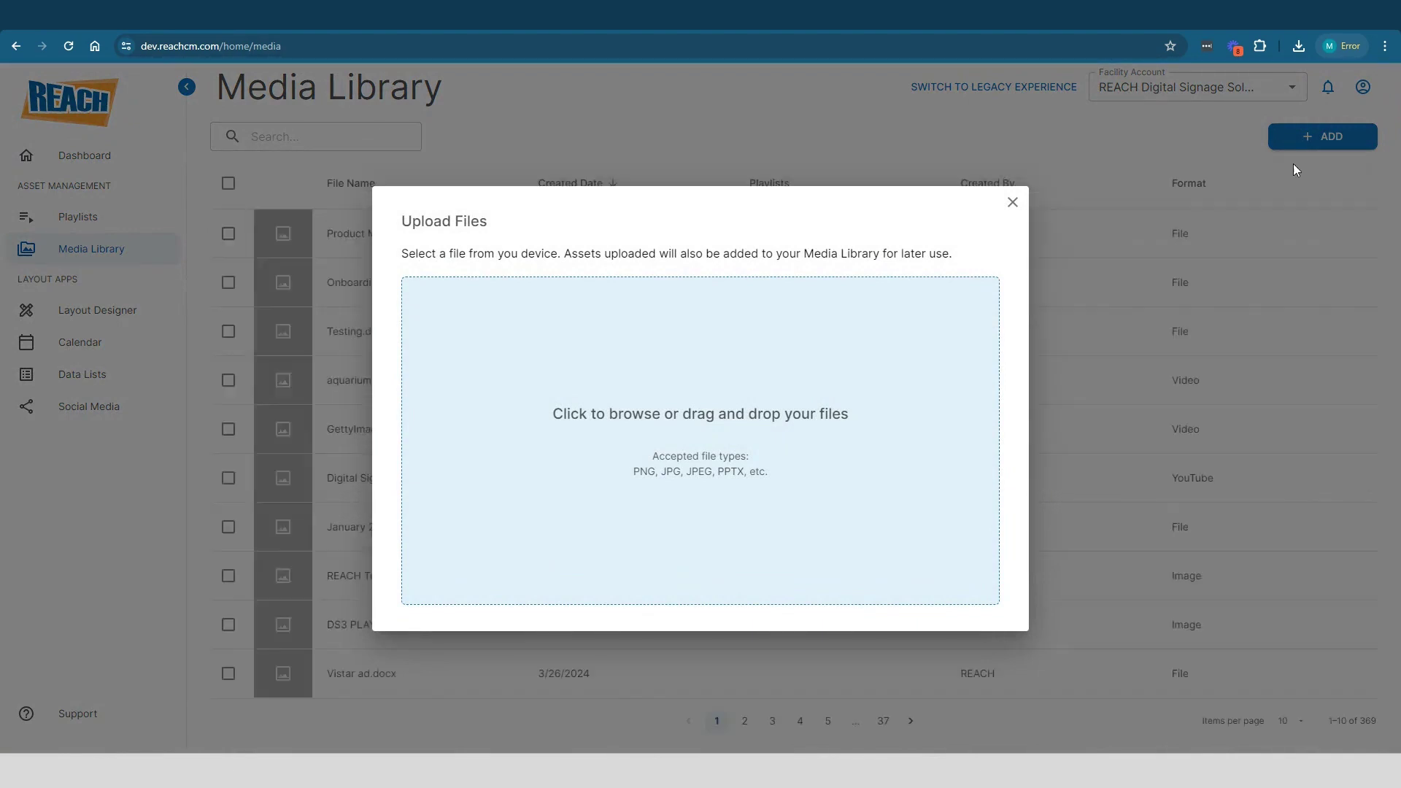
click(1013, 202)
Return to the list of playlists and open the My Playlists playlist
click(87, 217)
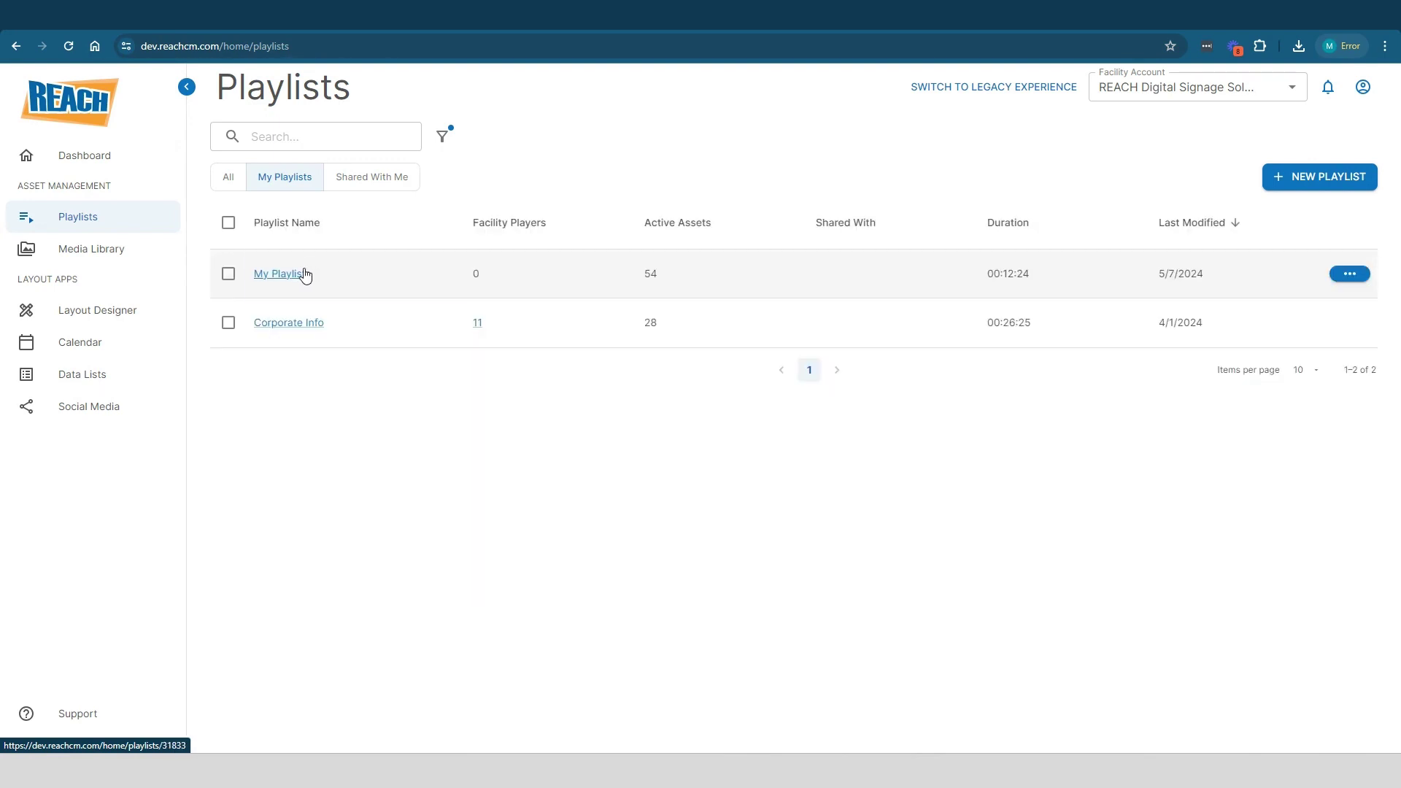
click(304, 274)
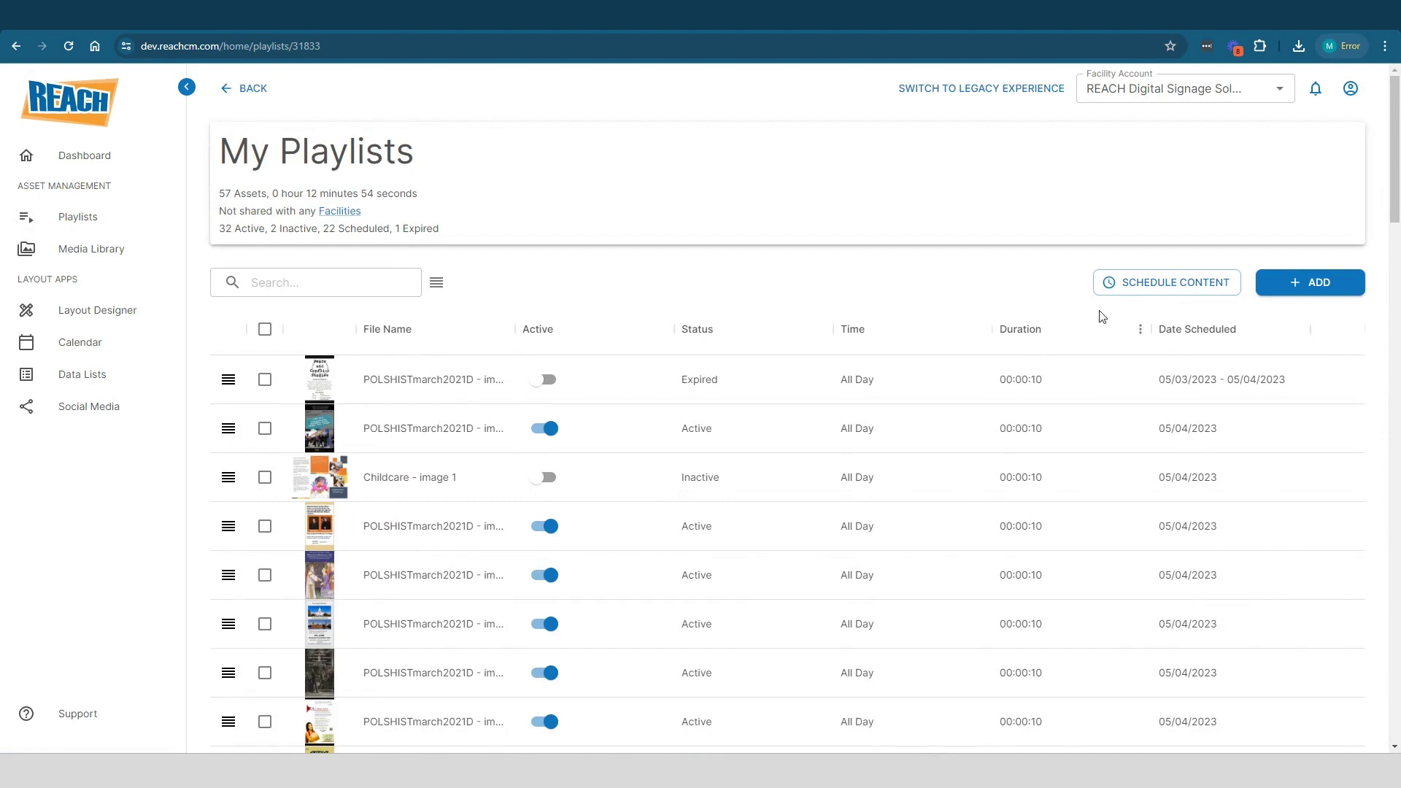
Open the Design Editor for adding playlist content, load the "We are OPEN" template, and examine the font choices for its "We are" heading
click(1308, 292)
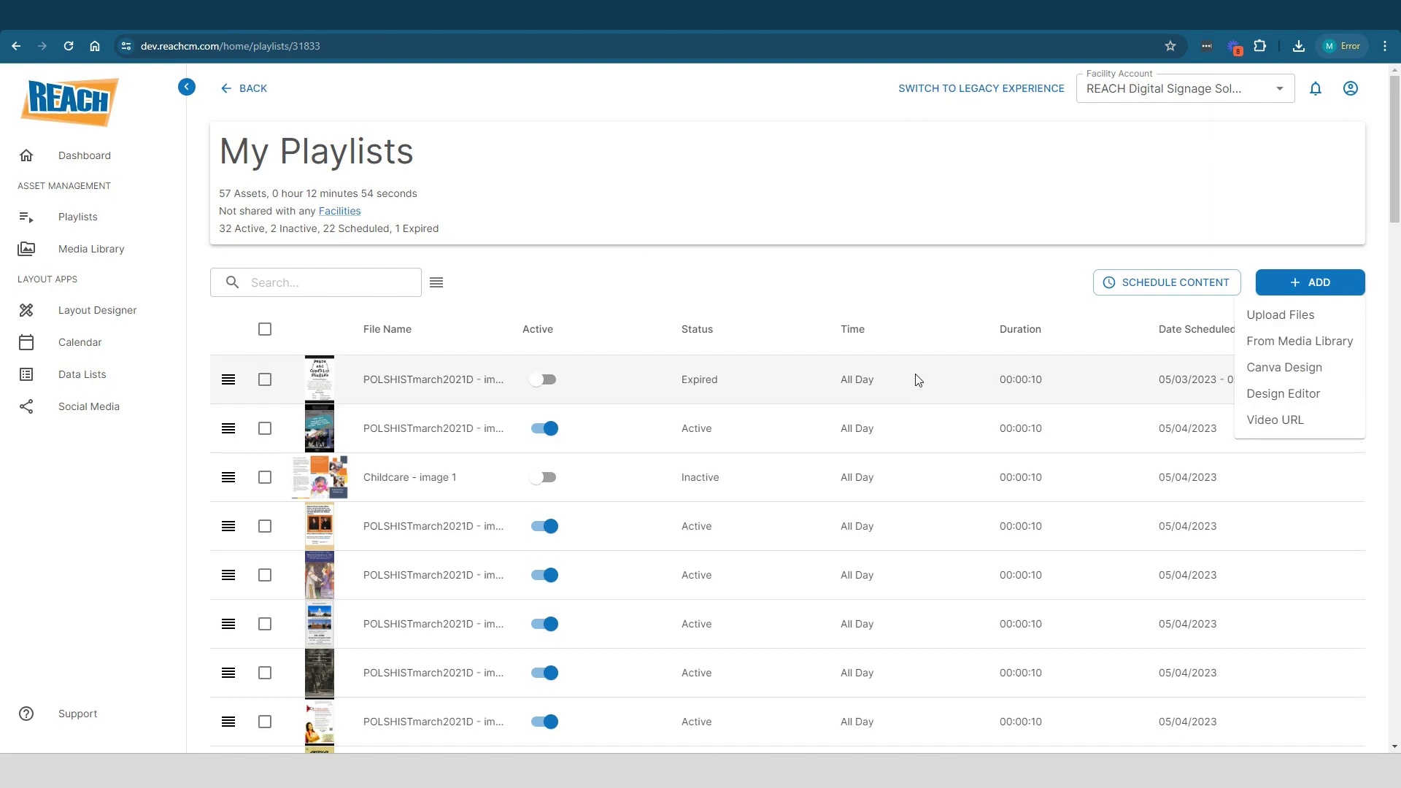
click(1286, 398)
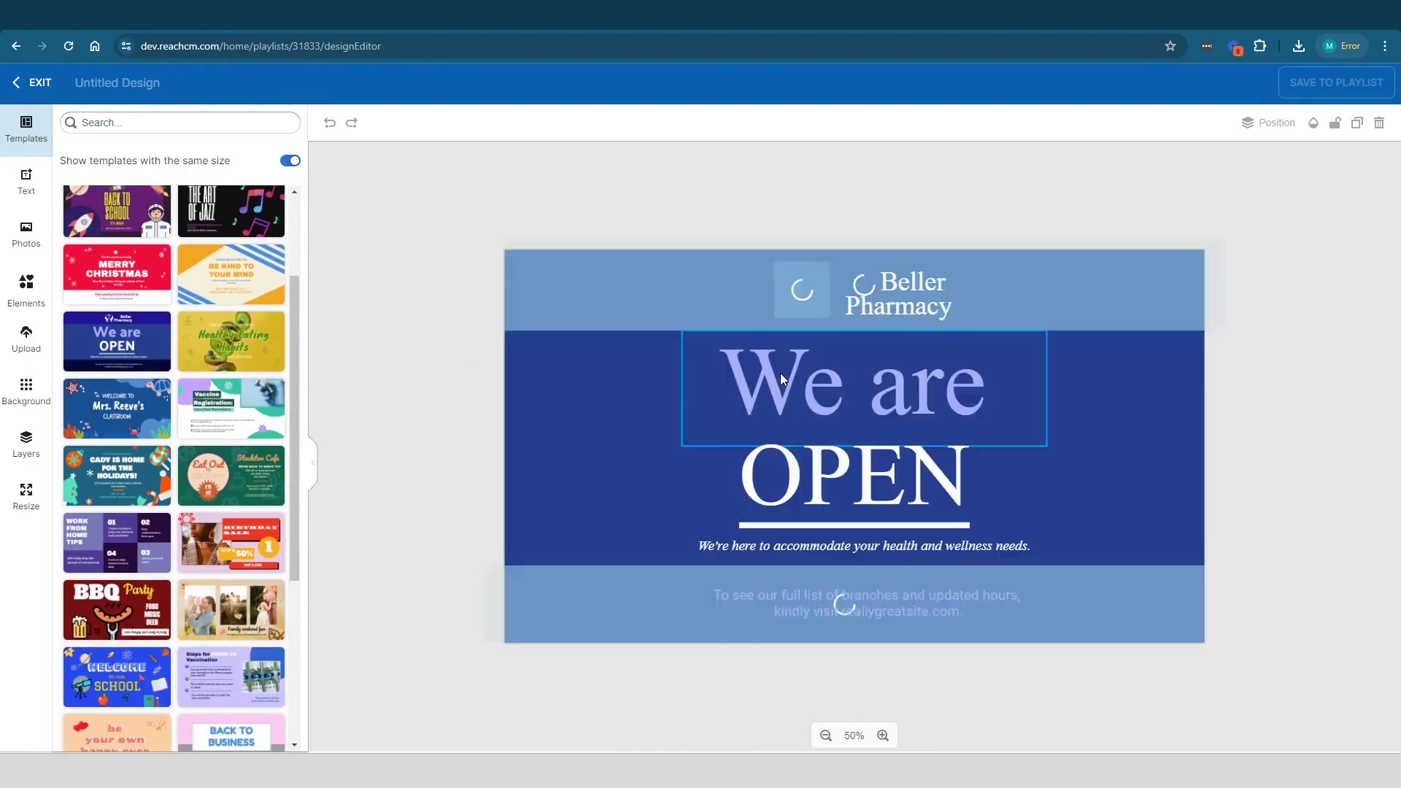
click(745, 387)
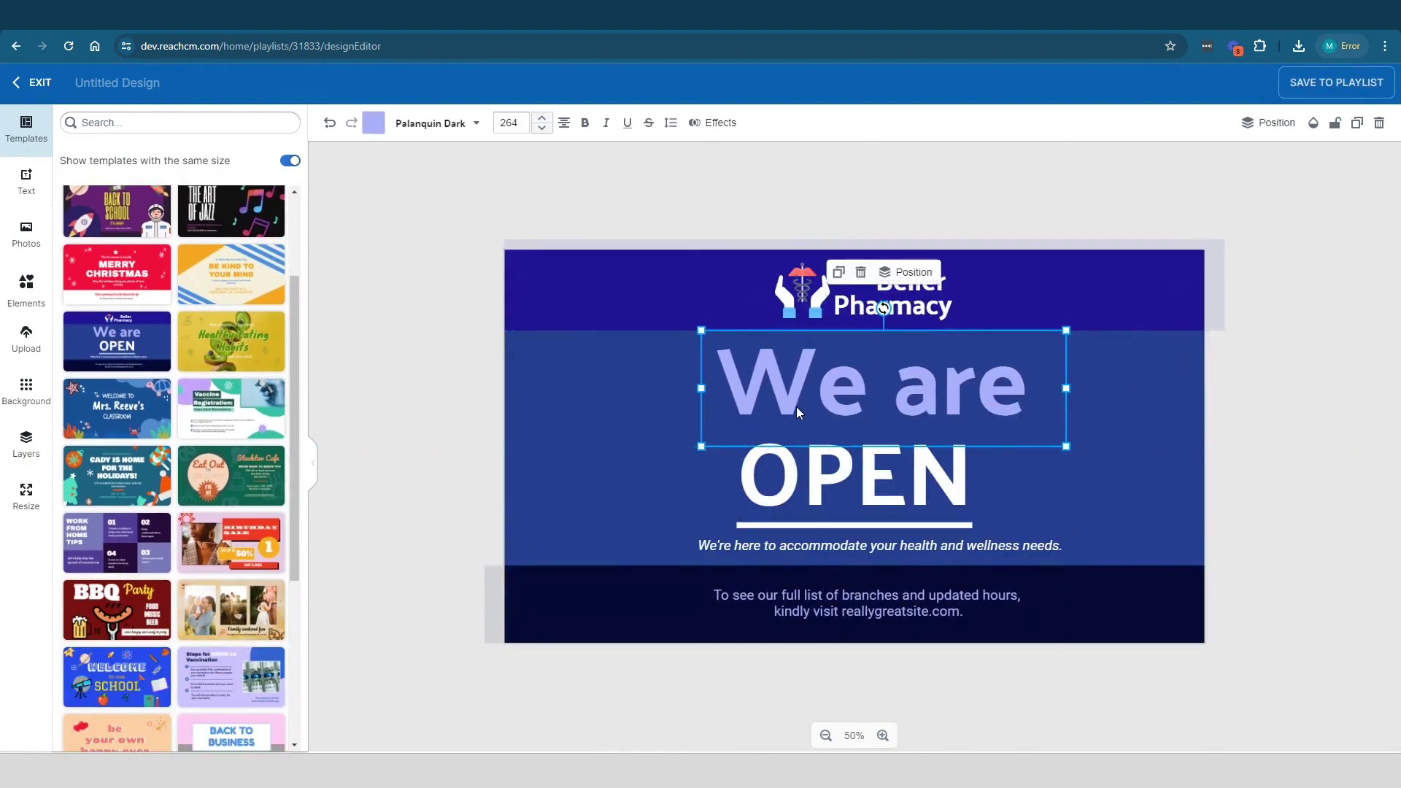
click(434, 123)
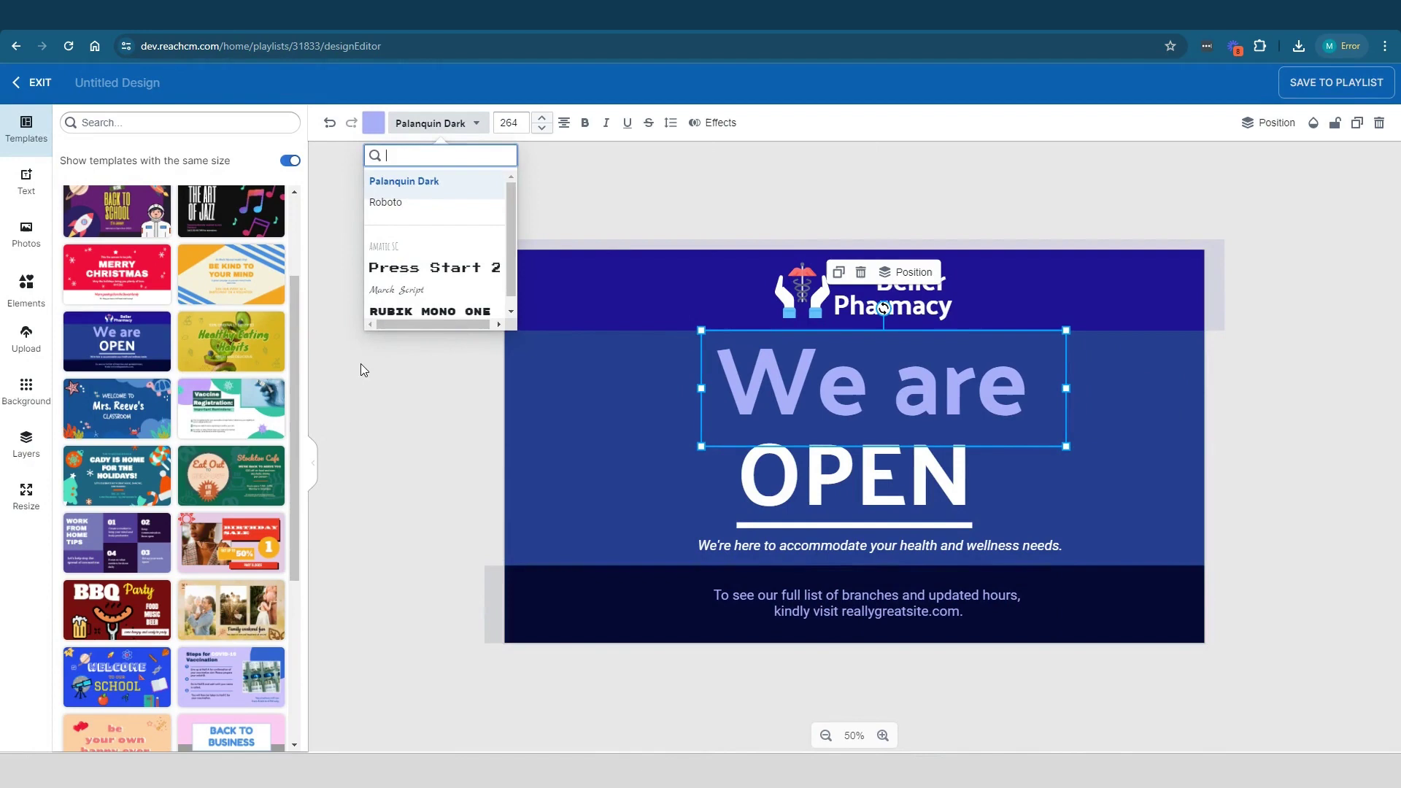
Examine the text, photo, element and background options of the design editor, and exit to the playlist without saving the design
click(26, 181)
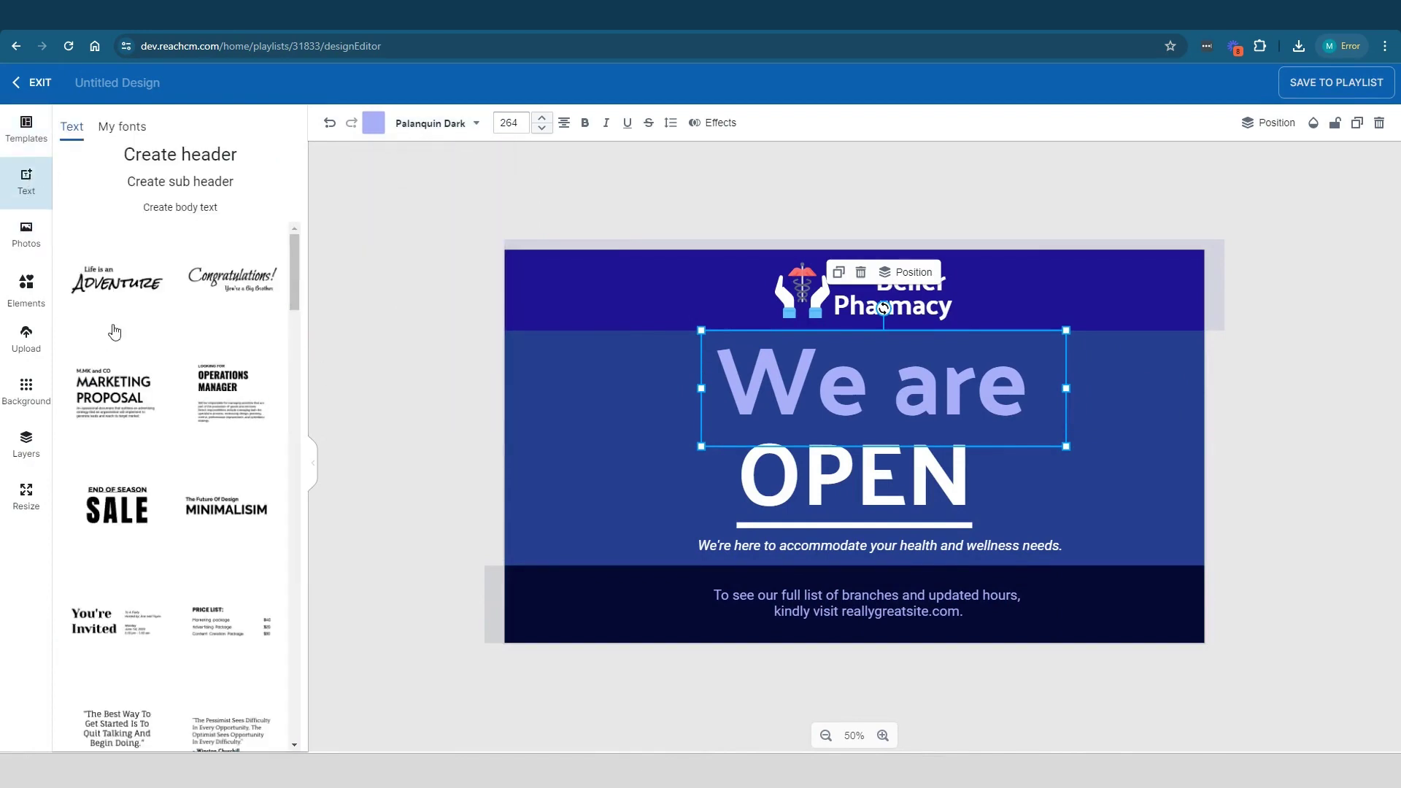
scroll(110, 314, down, 3)
scroll(85, 509, up, 3)
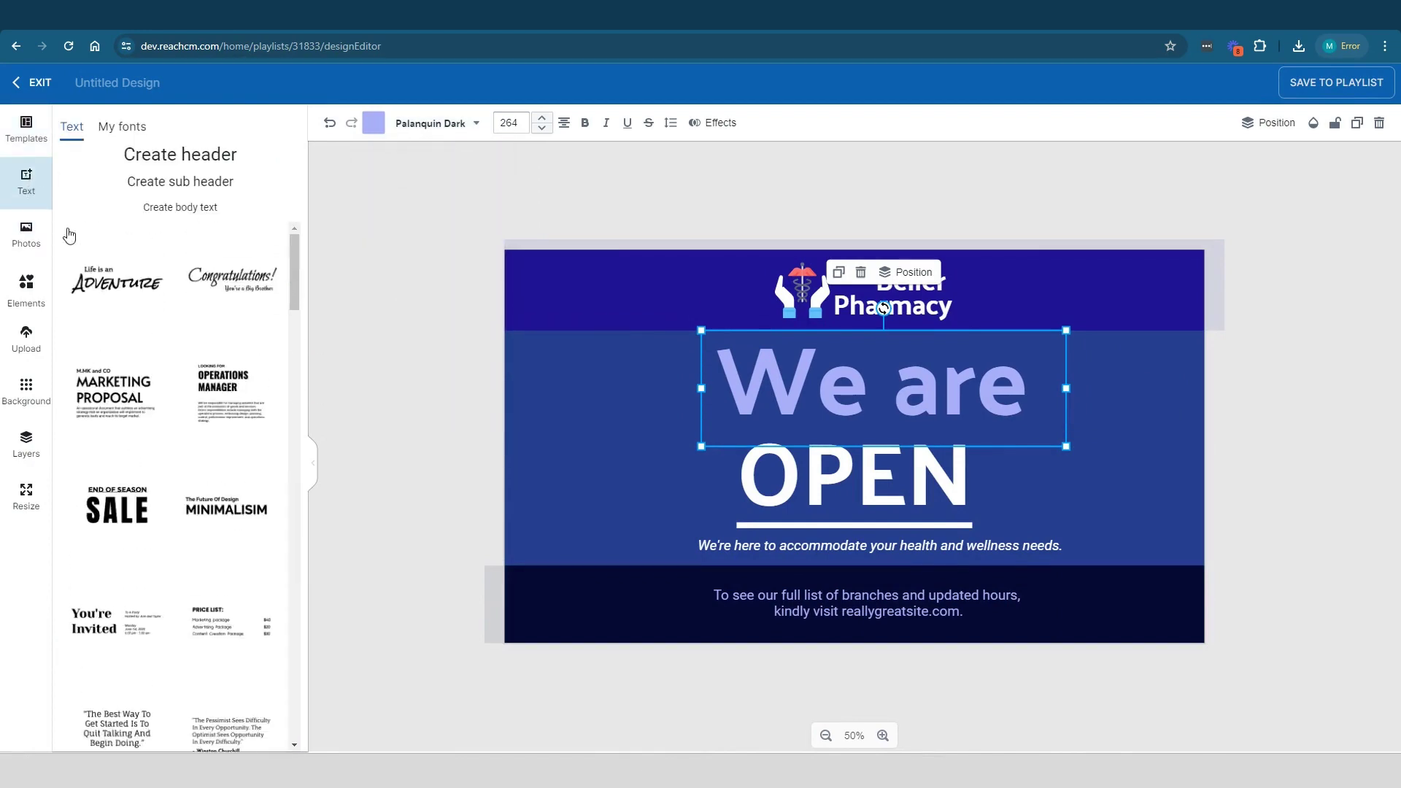
click(26, 248)
click(27, 291)
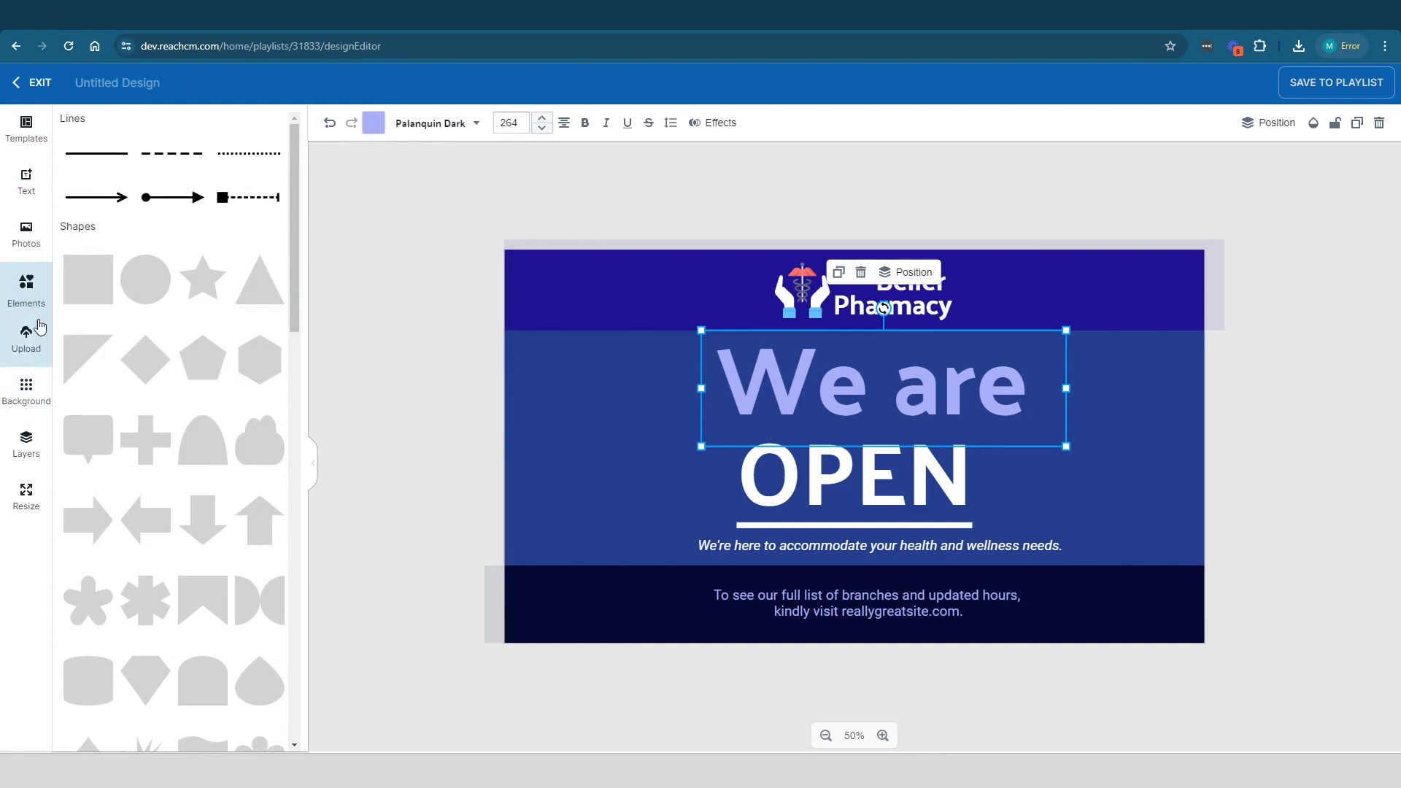
click(32, 393)
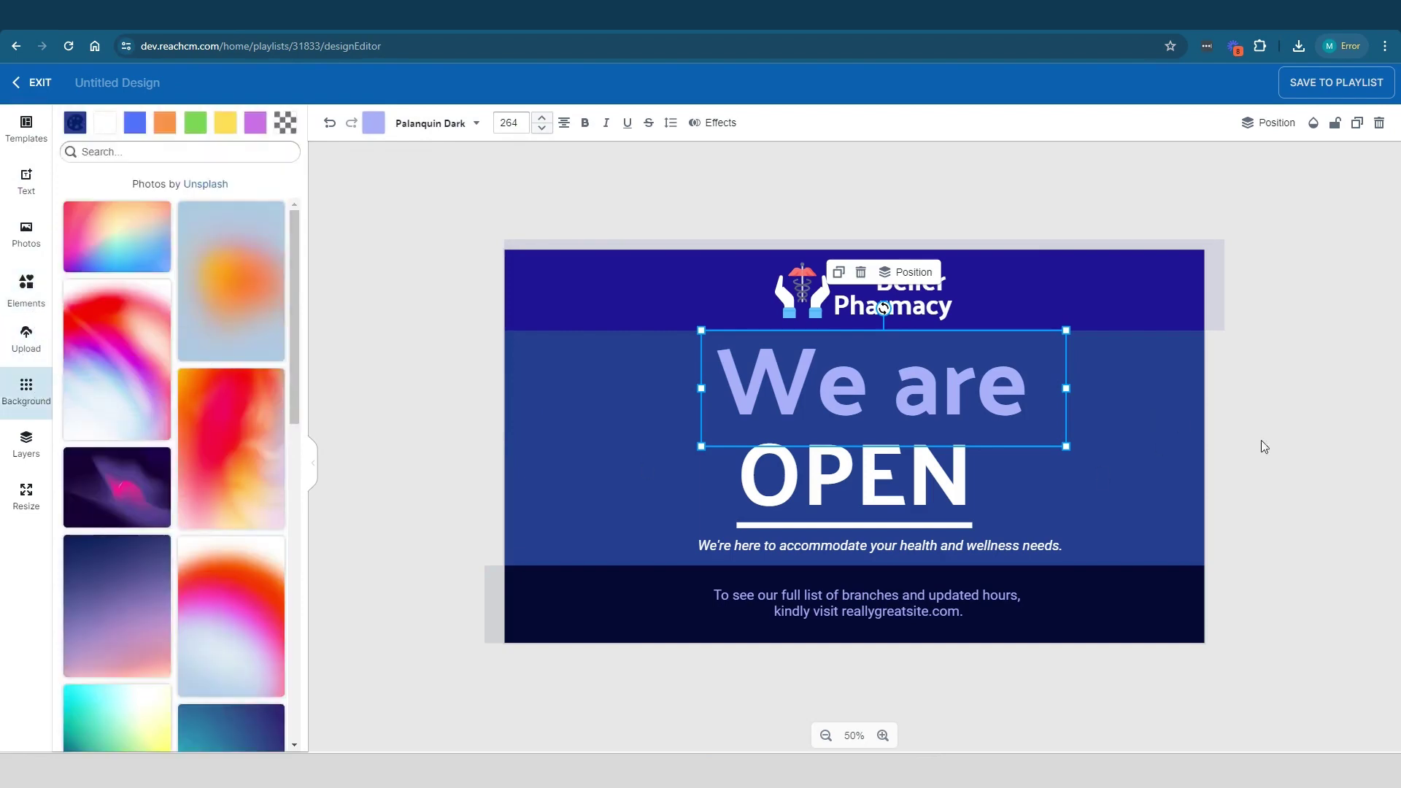
click(40, 82)
click(954, 446)
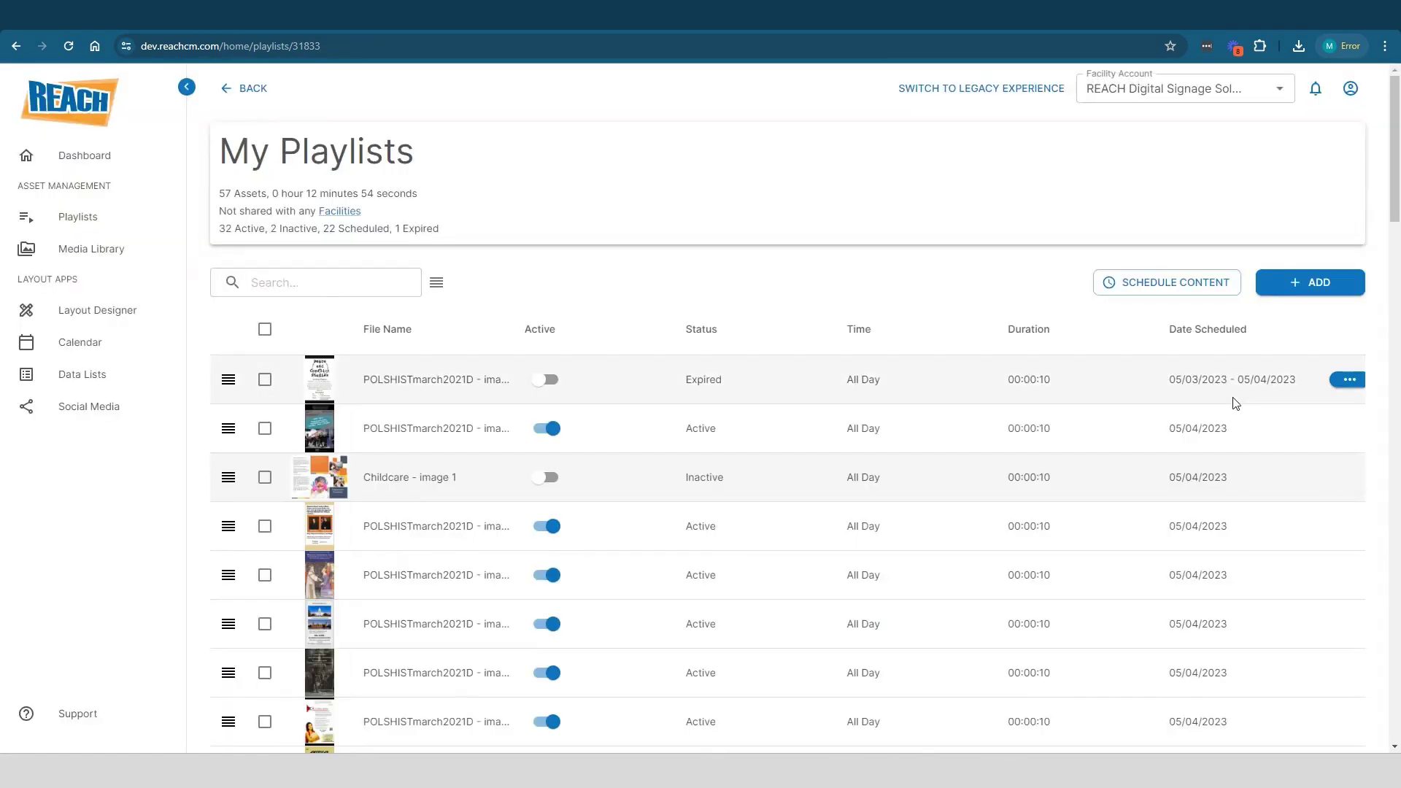
Examine the options for adding content to My Playlists, including Video URL, and look through the playlist's items
click(1285, 290)
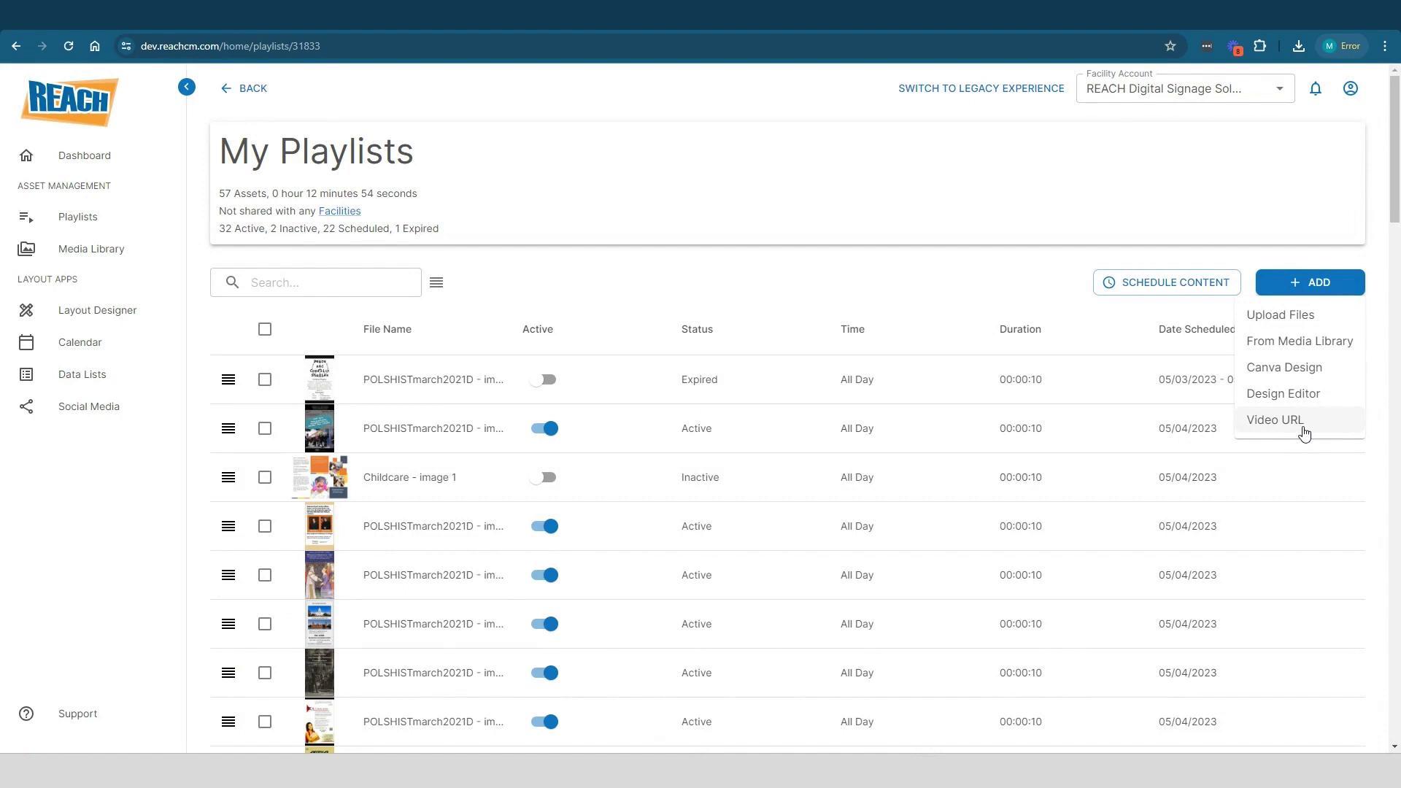
click(1367, 260)
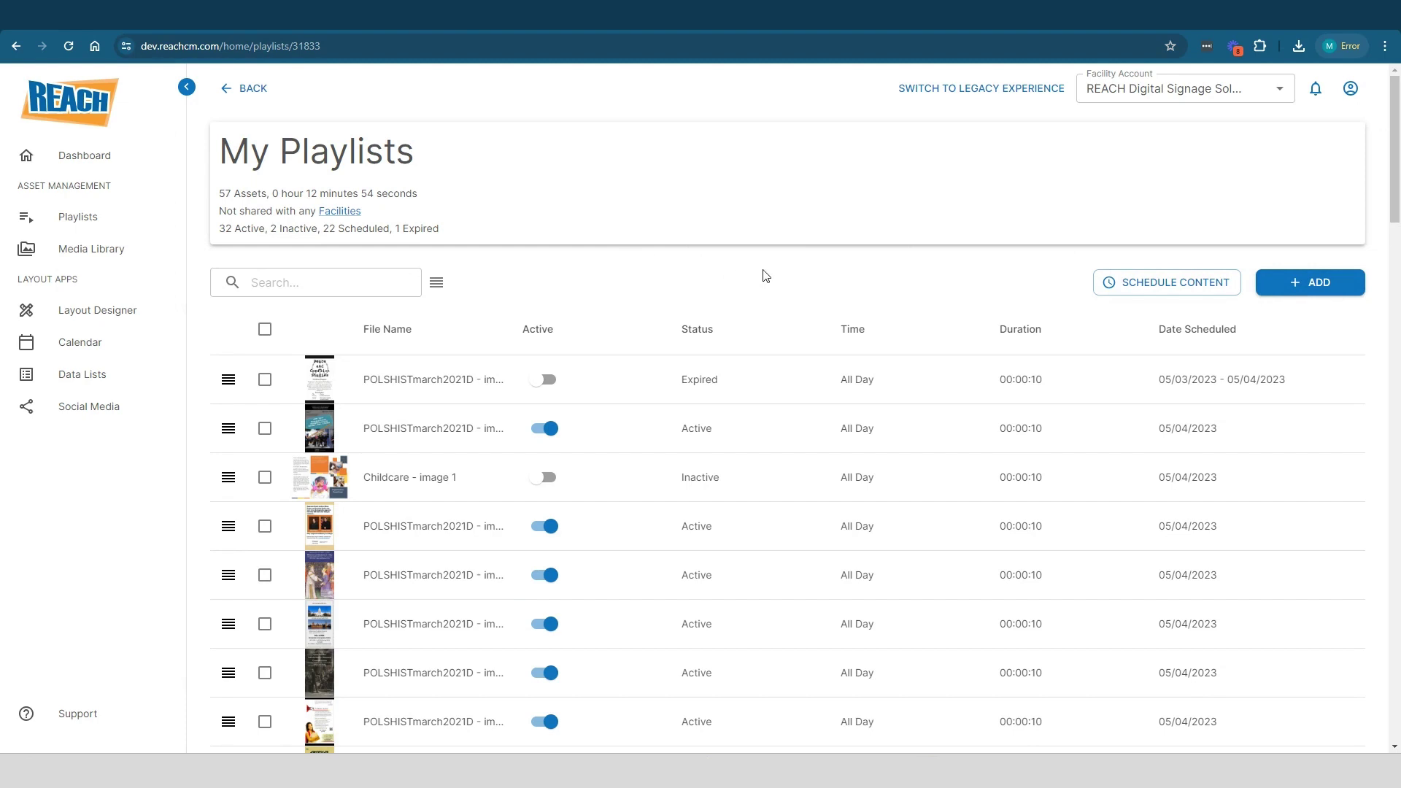
scroll(773, 281, down, 4)
scroll(775, 290, down, 3)
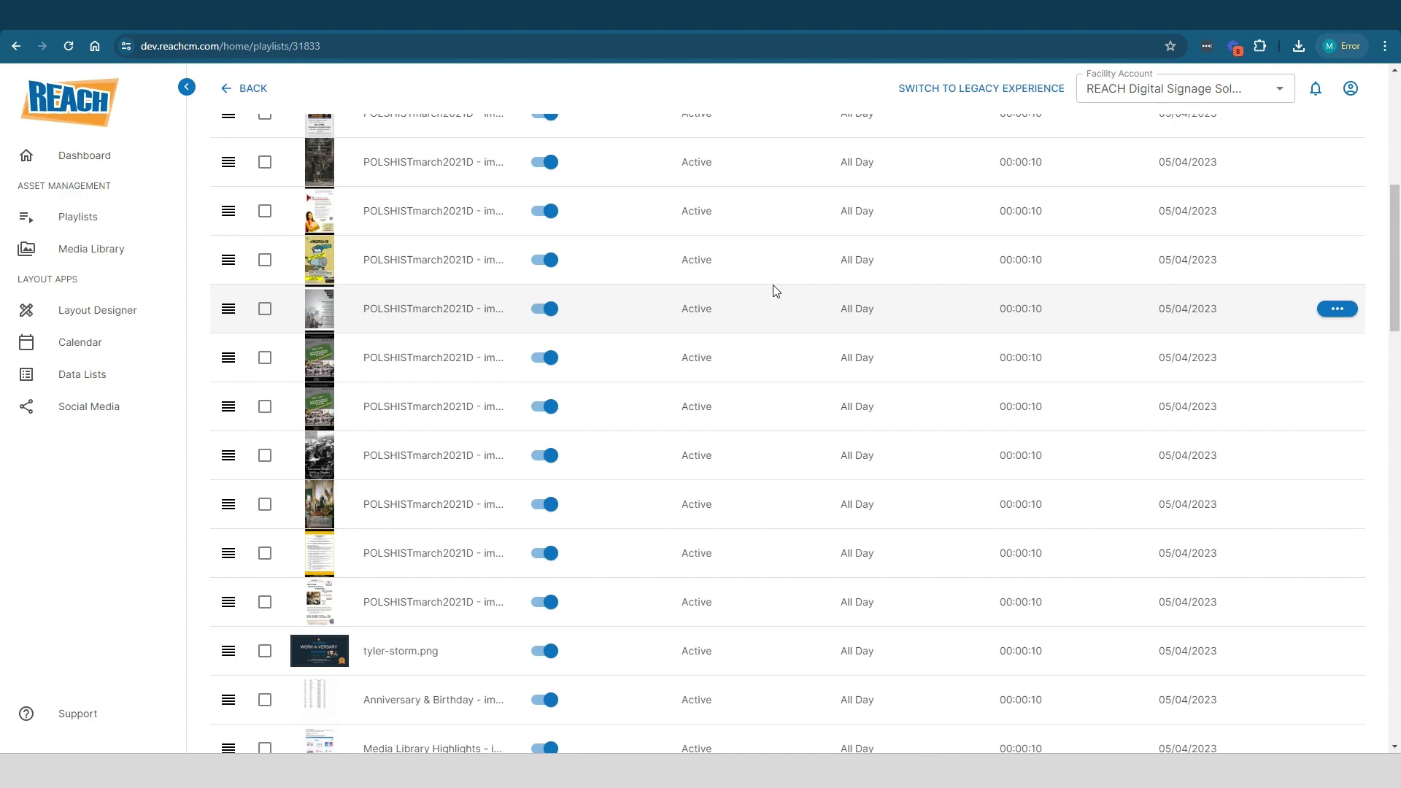
scroll(776, 290, up, 7)
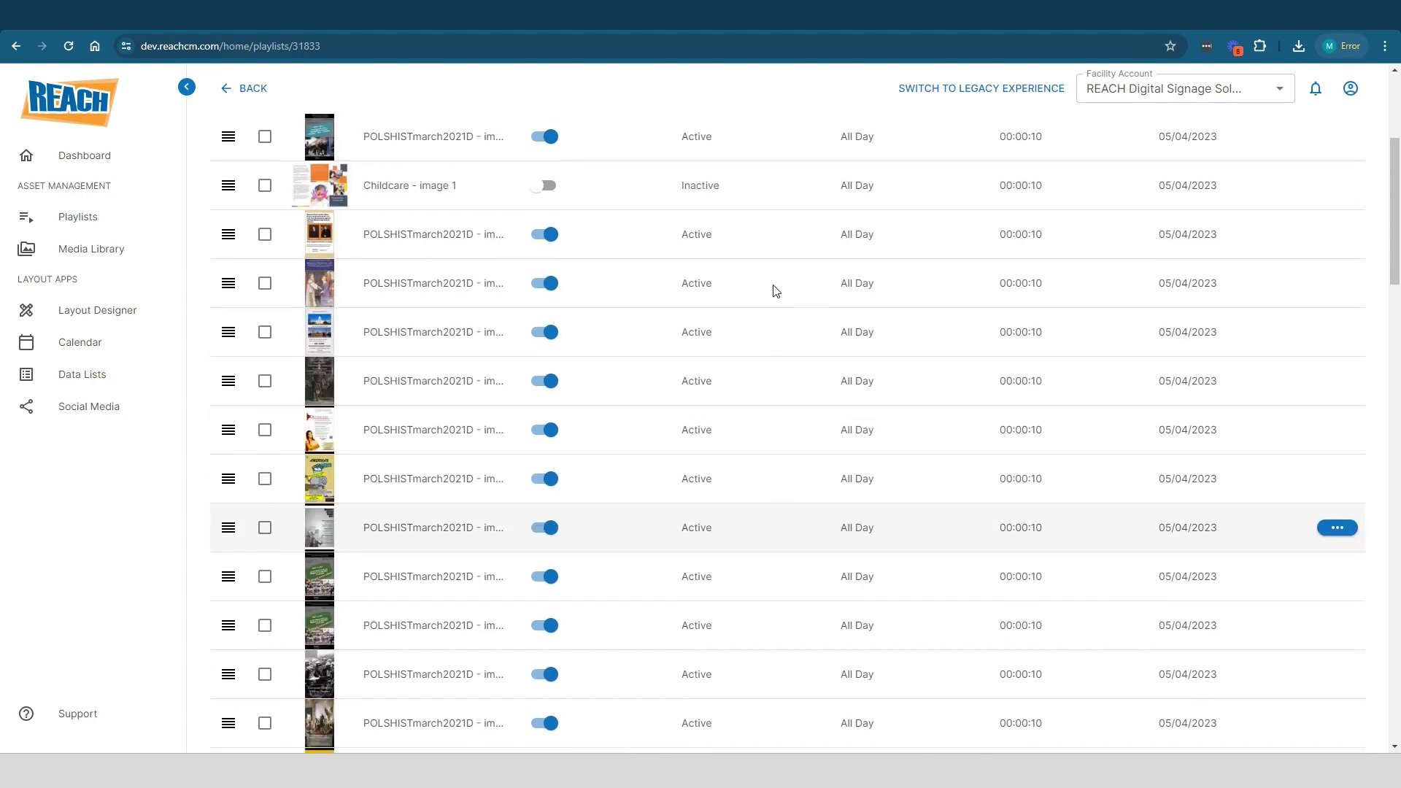